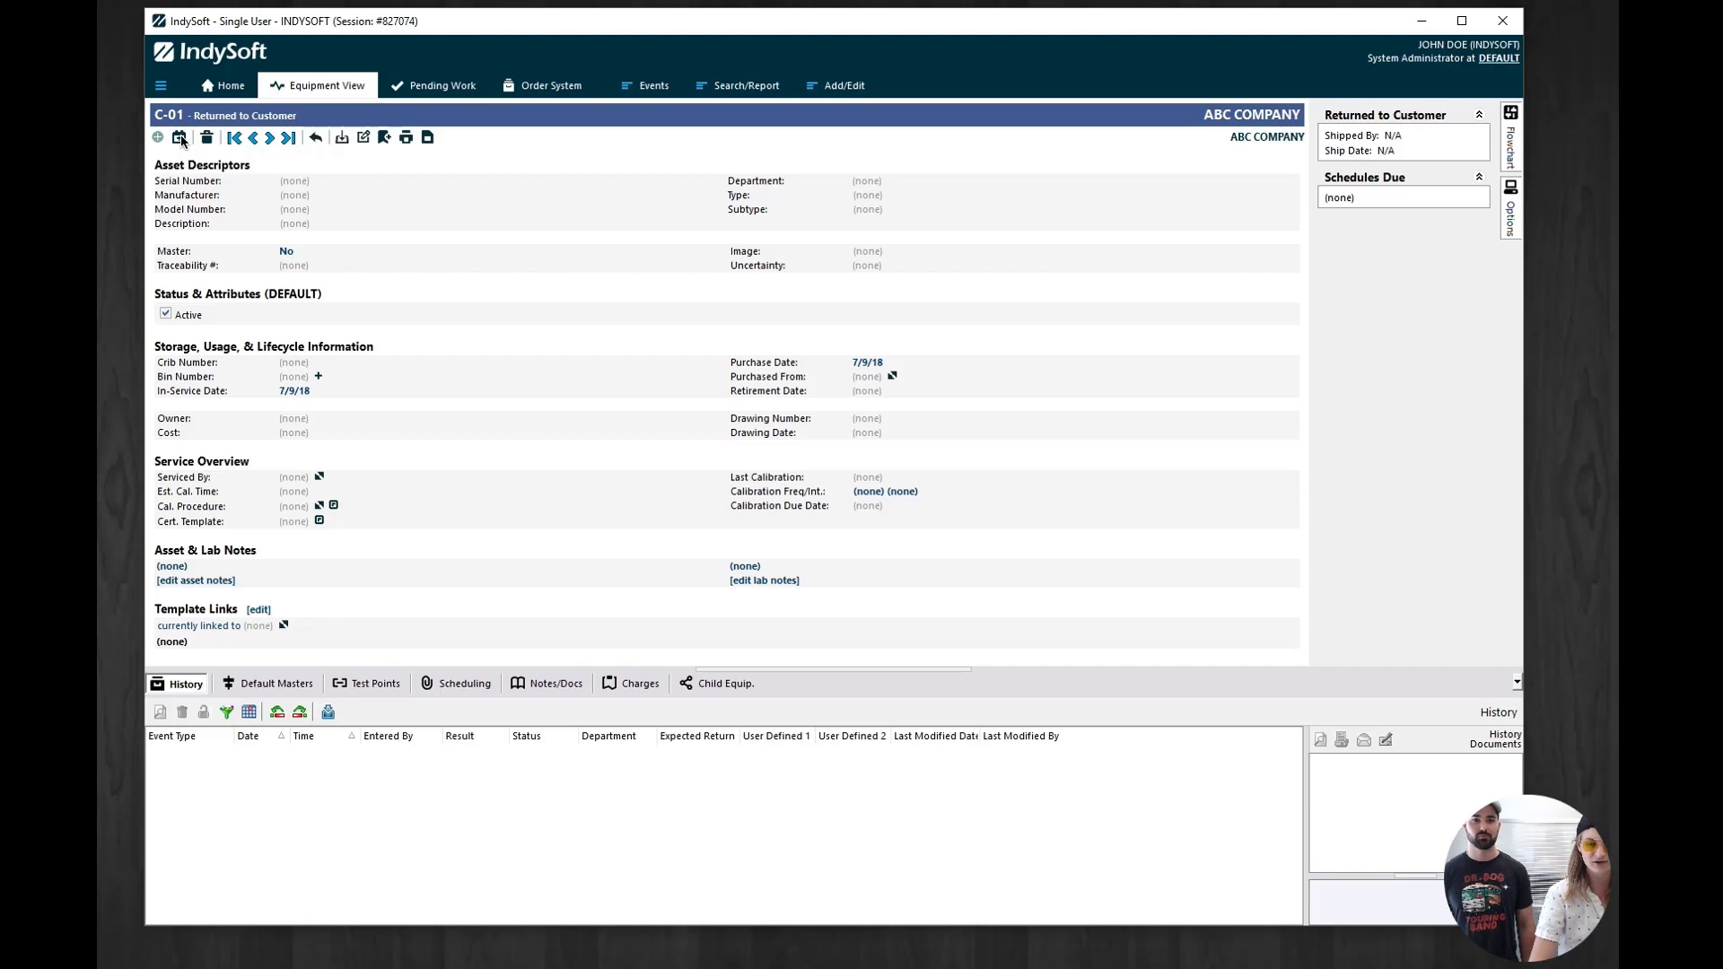
# Create new equipment record C-04 from the CALIPER 0-6 IN template
pyautogui.click(180, 138)
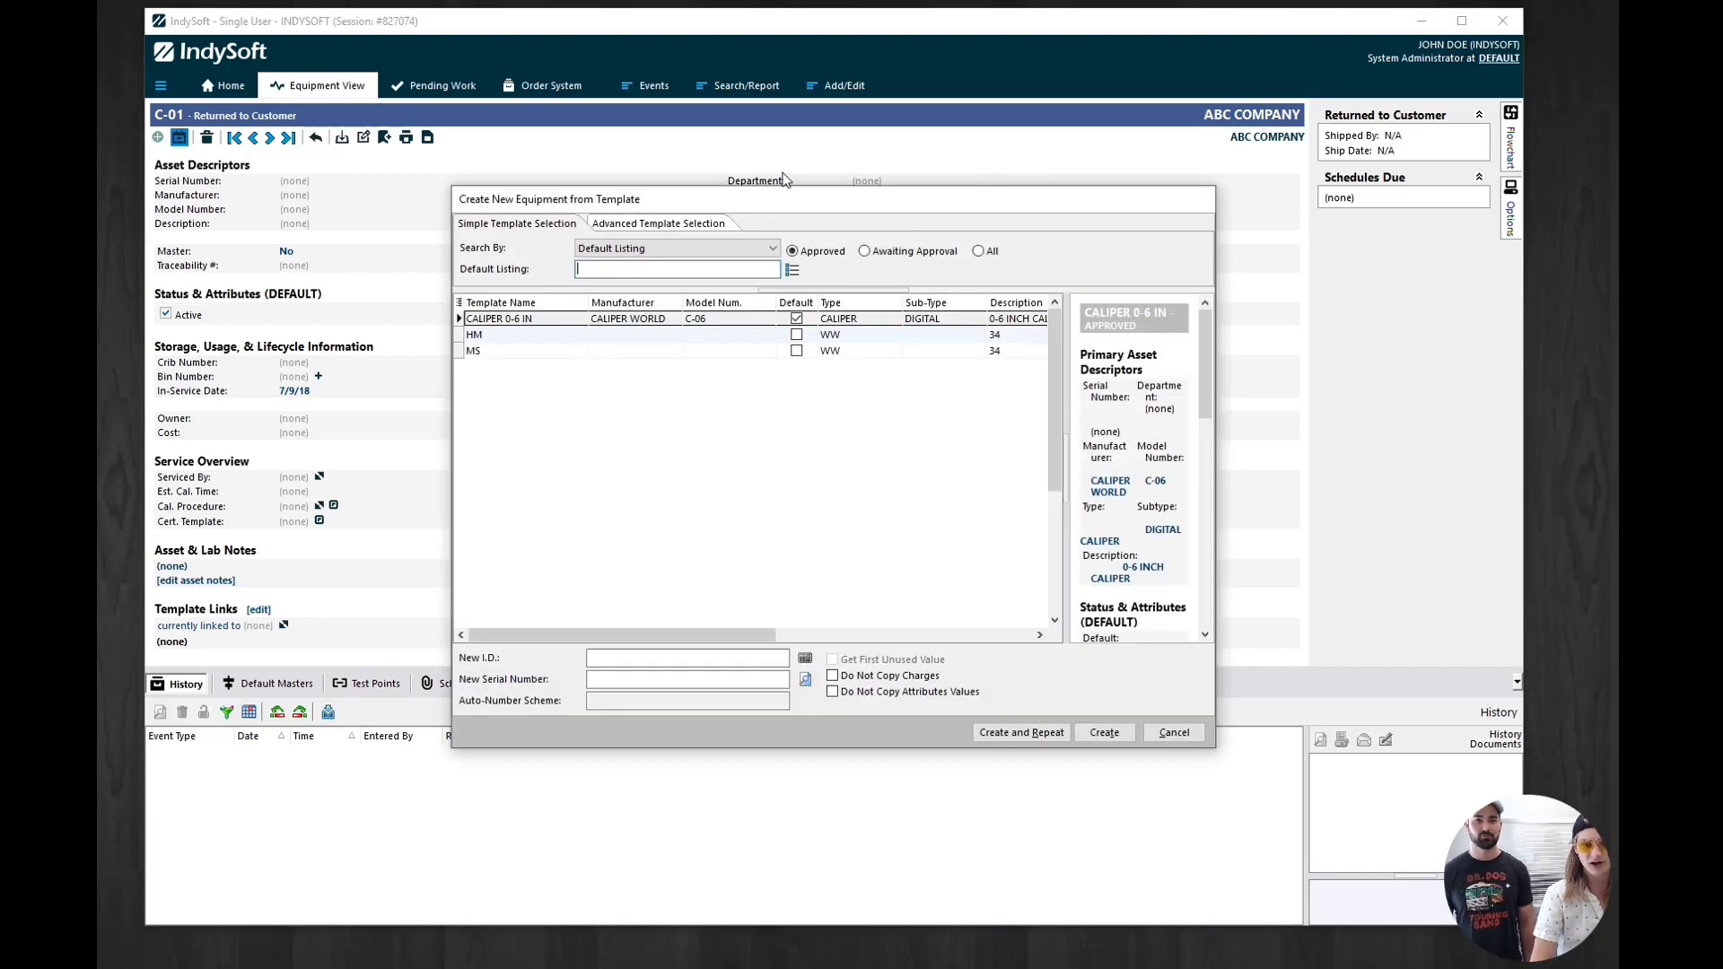
pyautogui.click(597, 659)
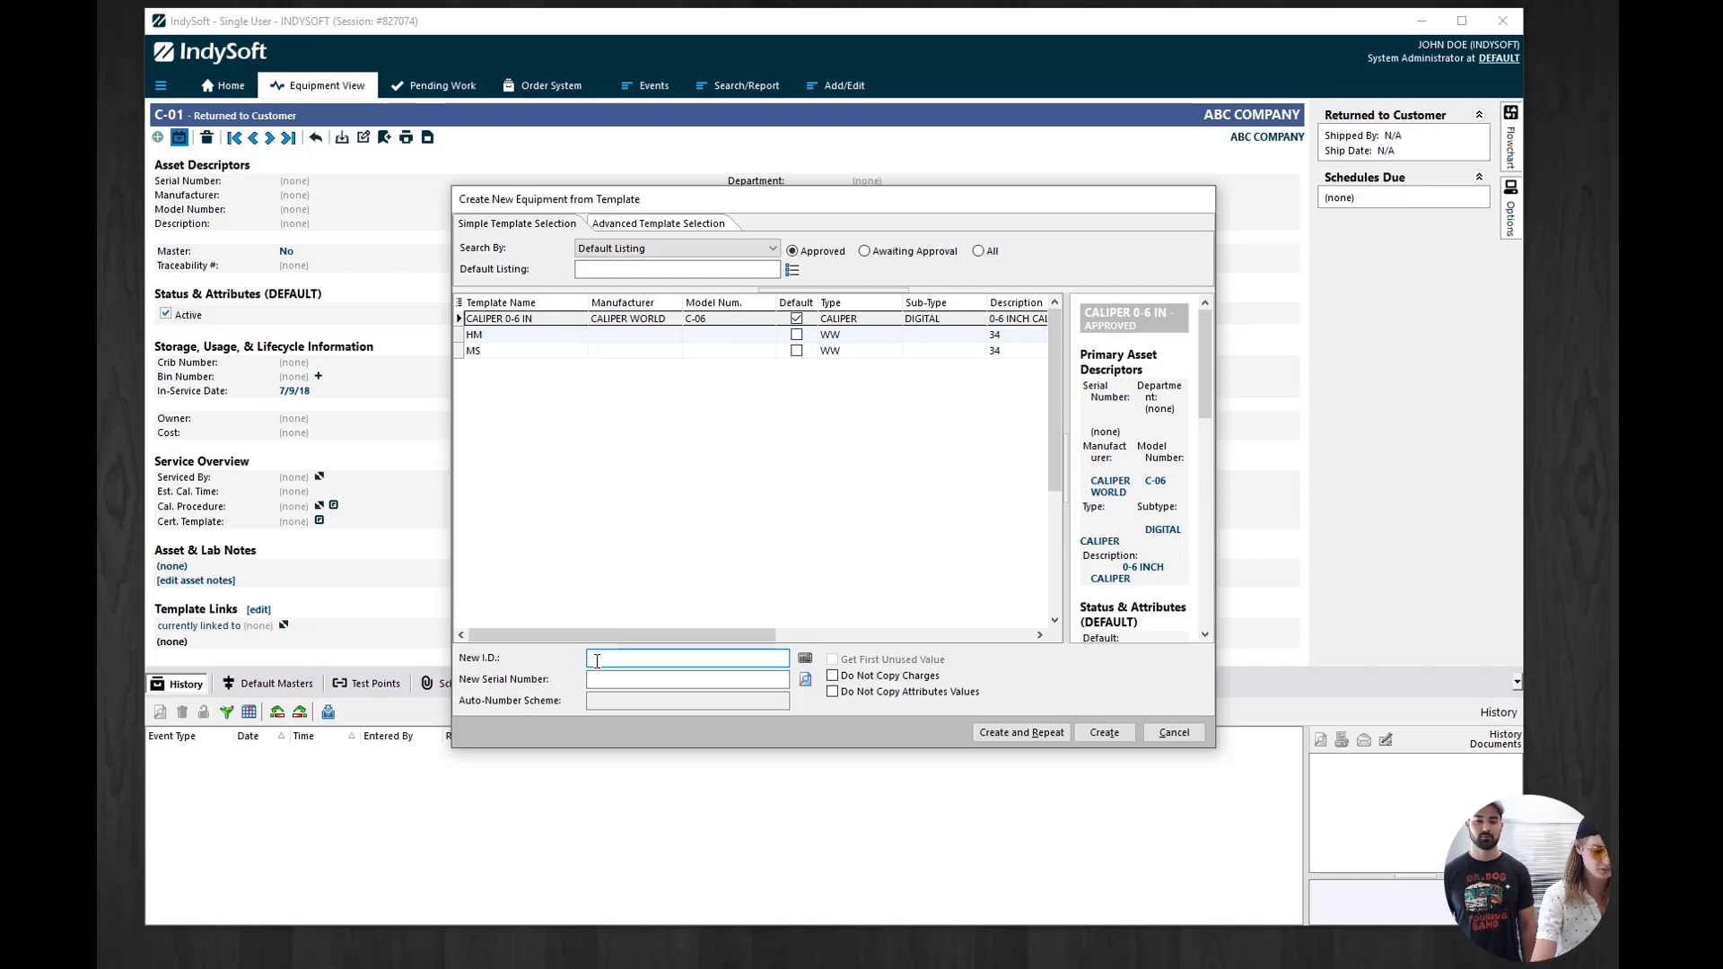
pyautogui.write('C')
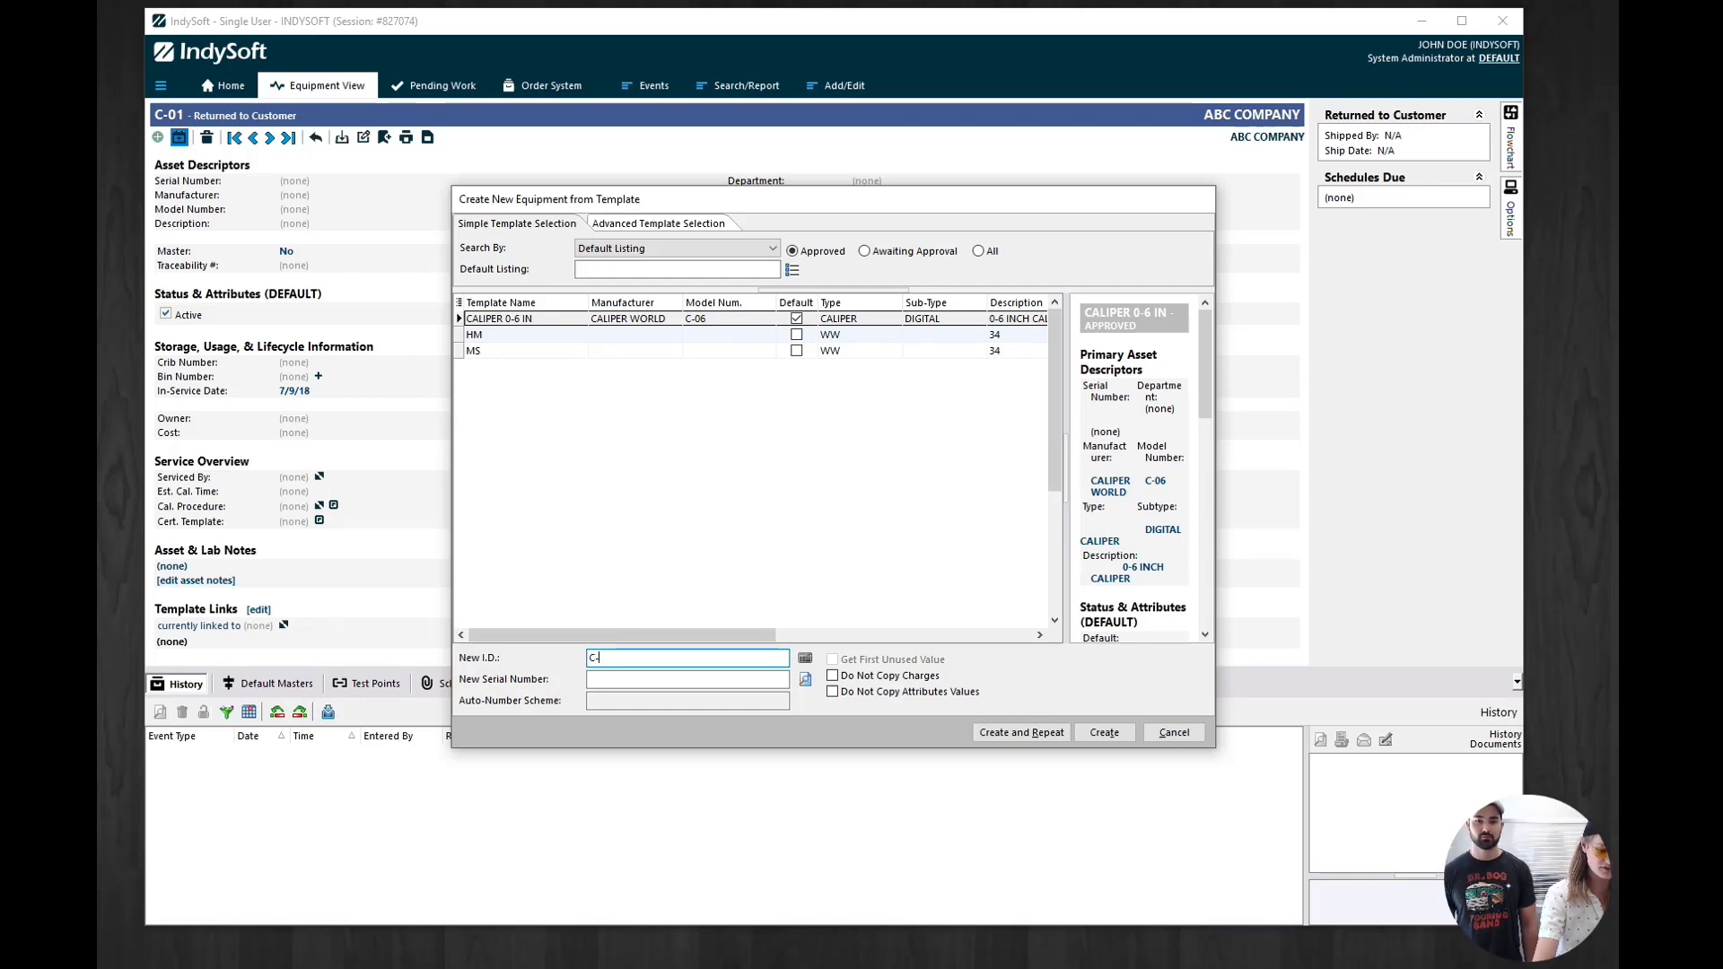
pyautogui.write('-04')
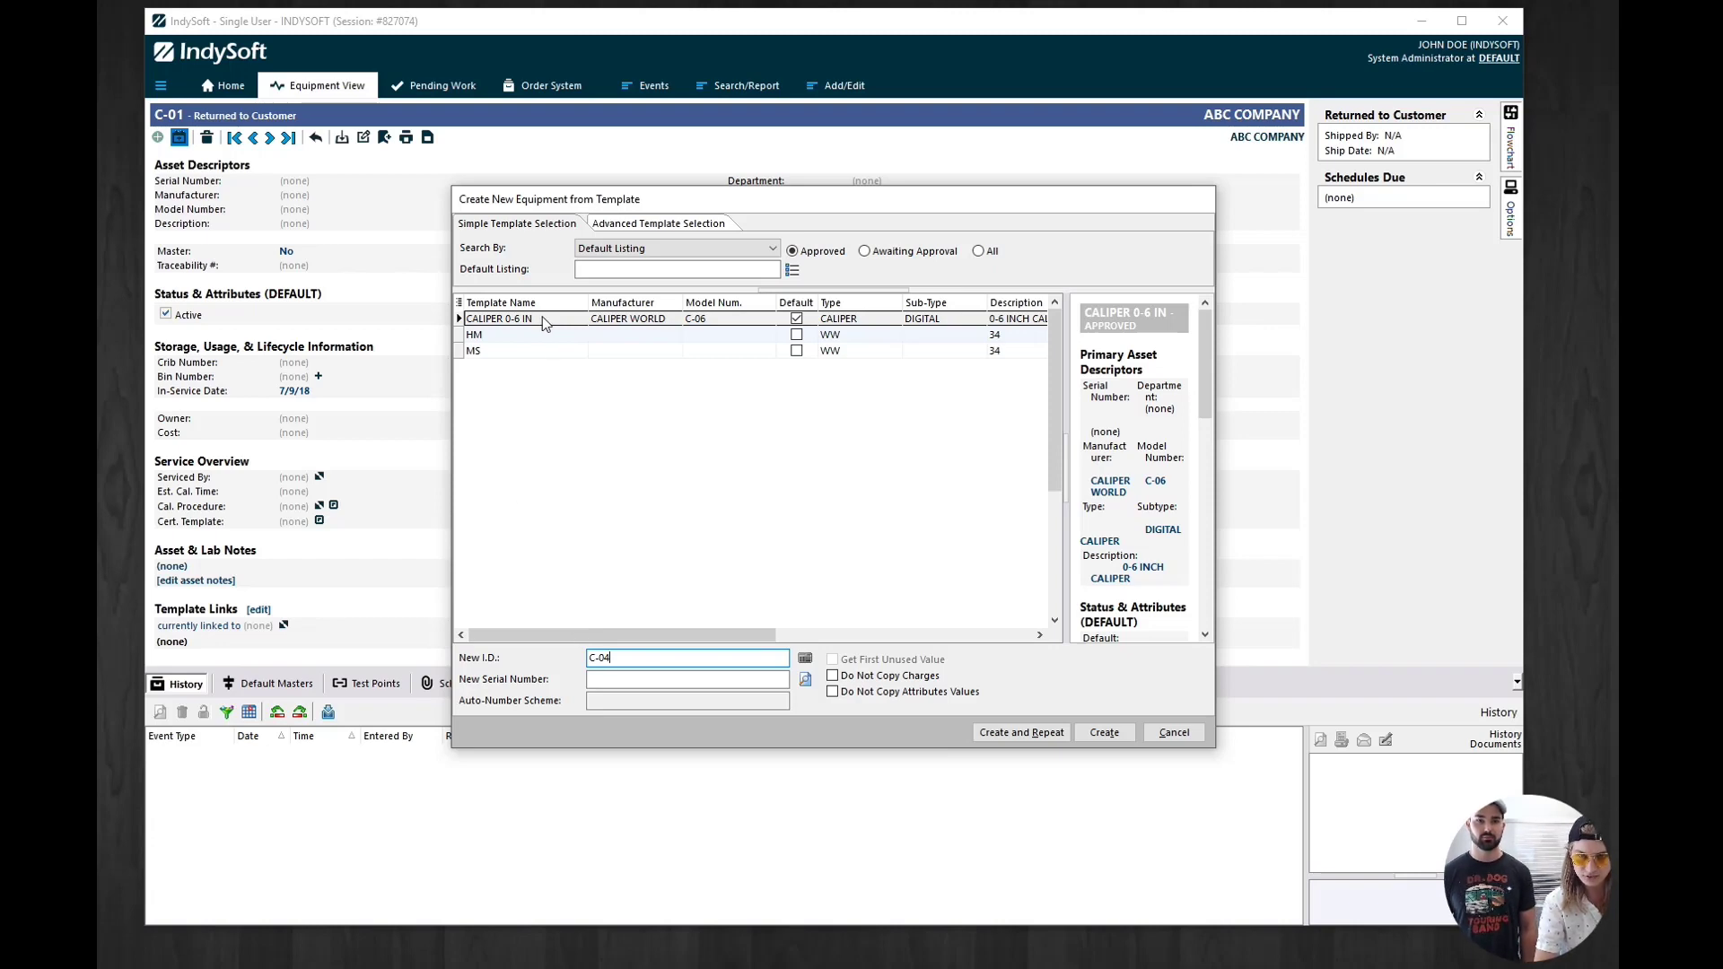
pyautogui.click(1103, 732)
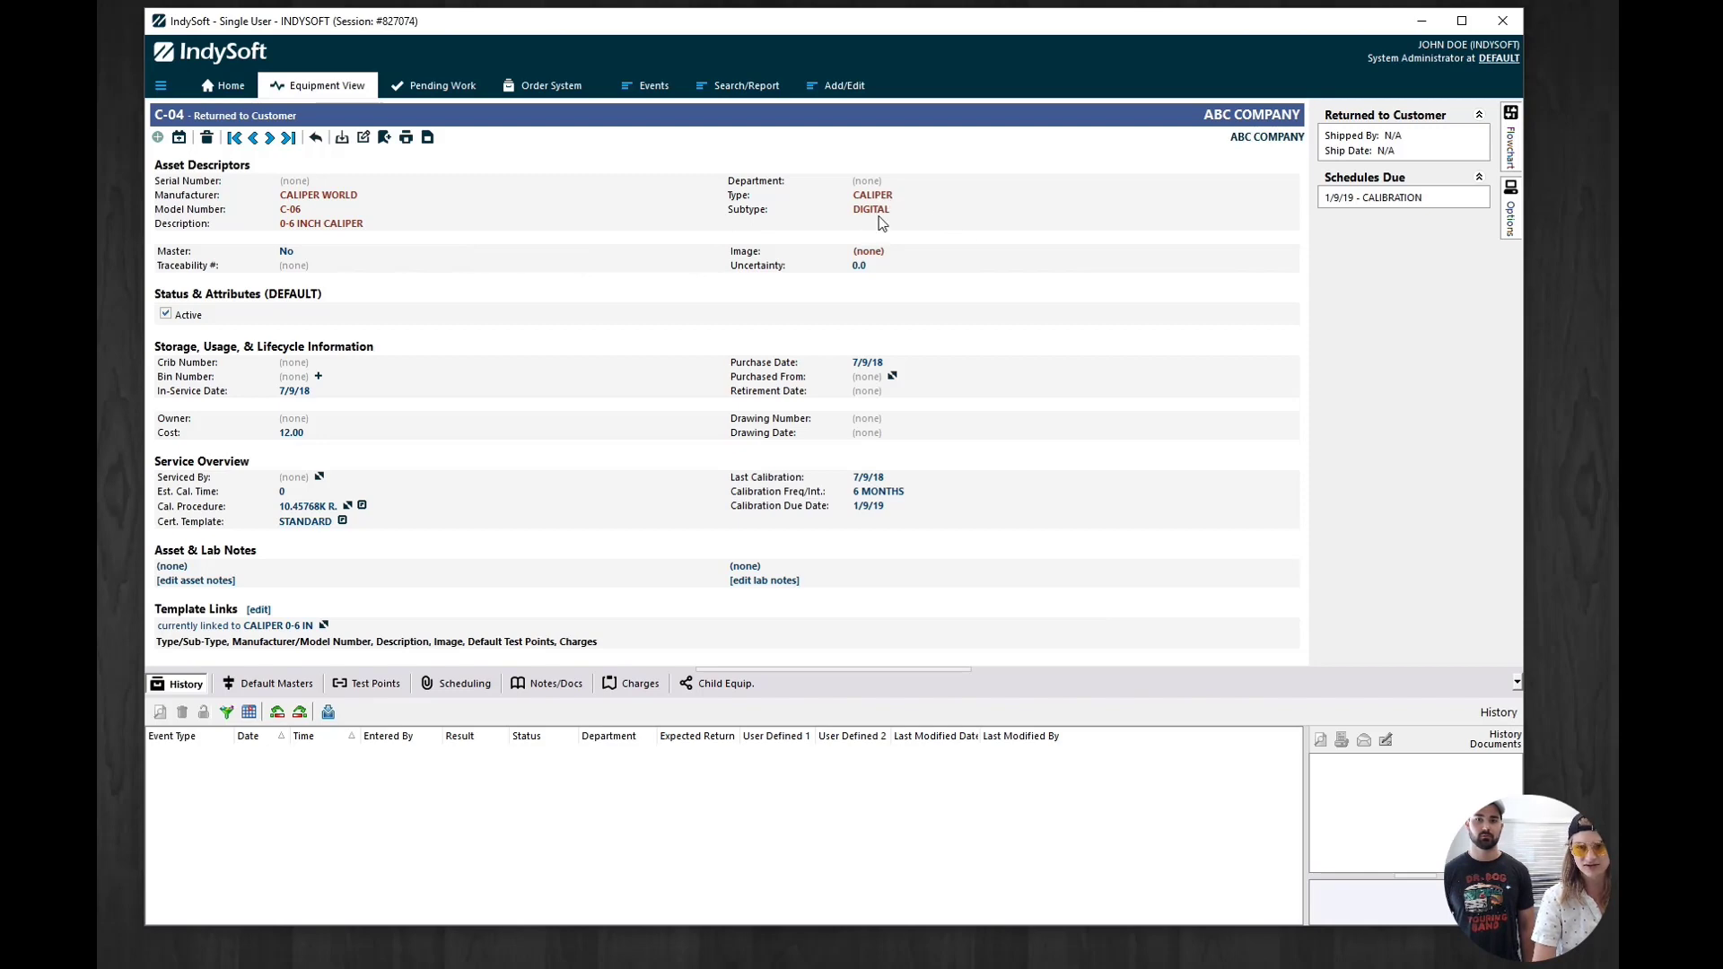
pyautogui.click(326, 195)
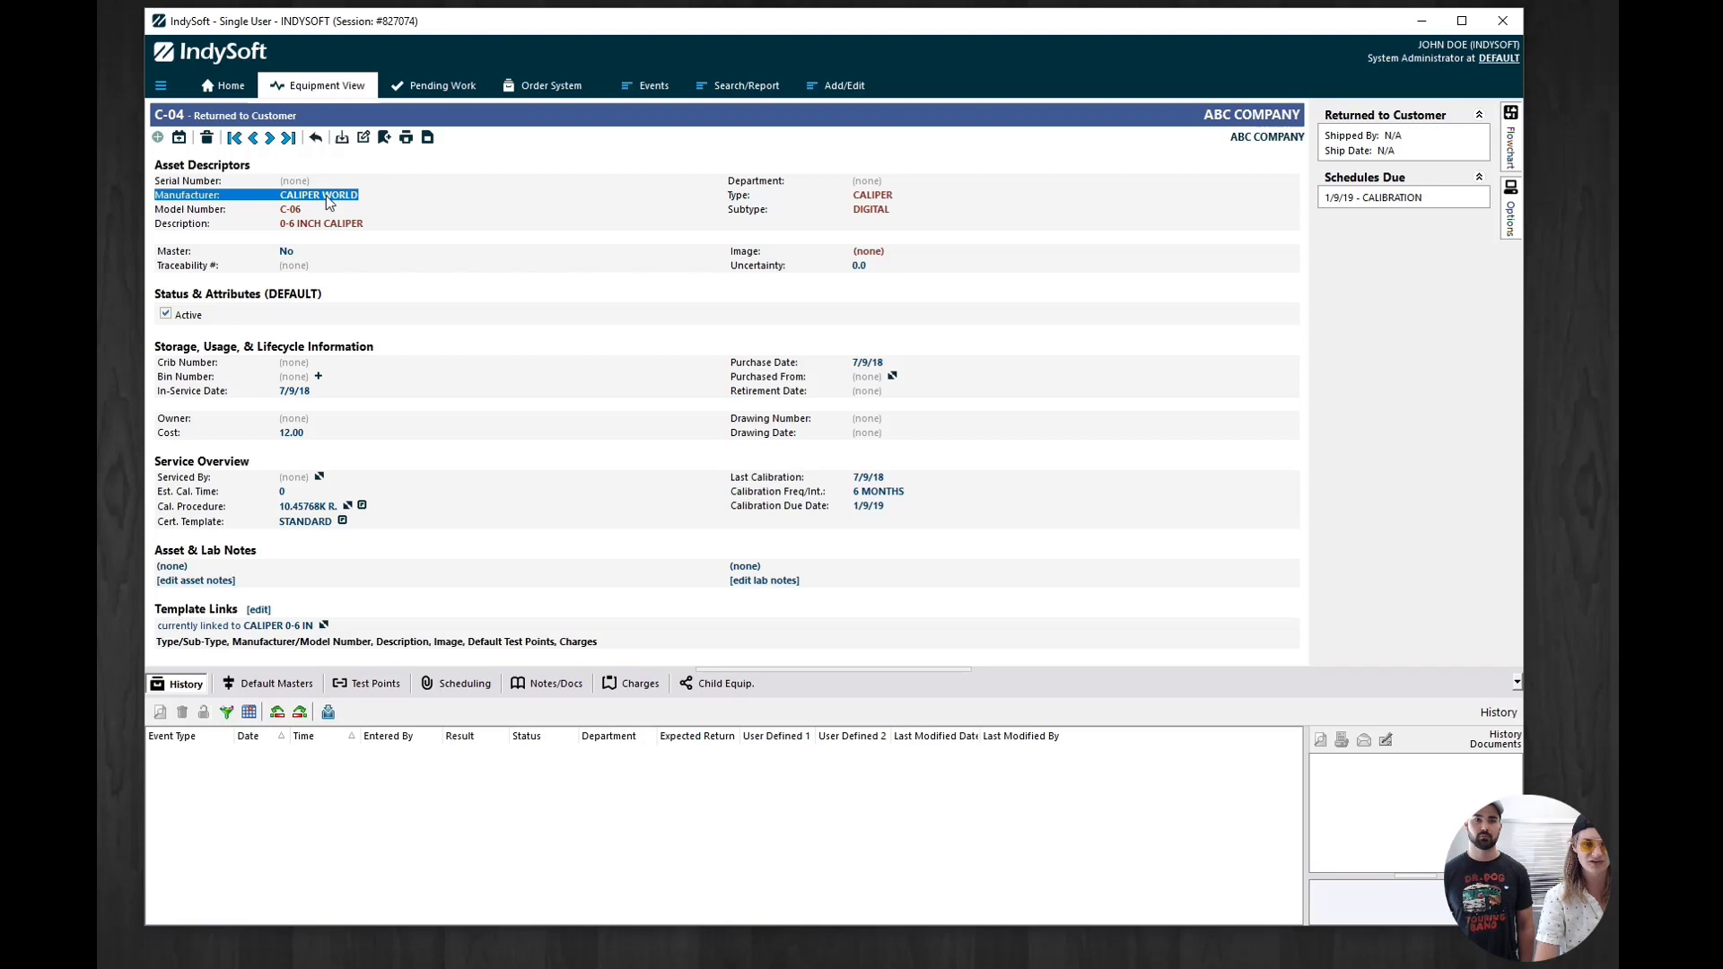
pyautogui.doubleClick(300, 195)
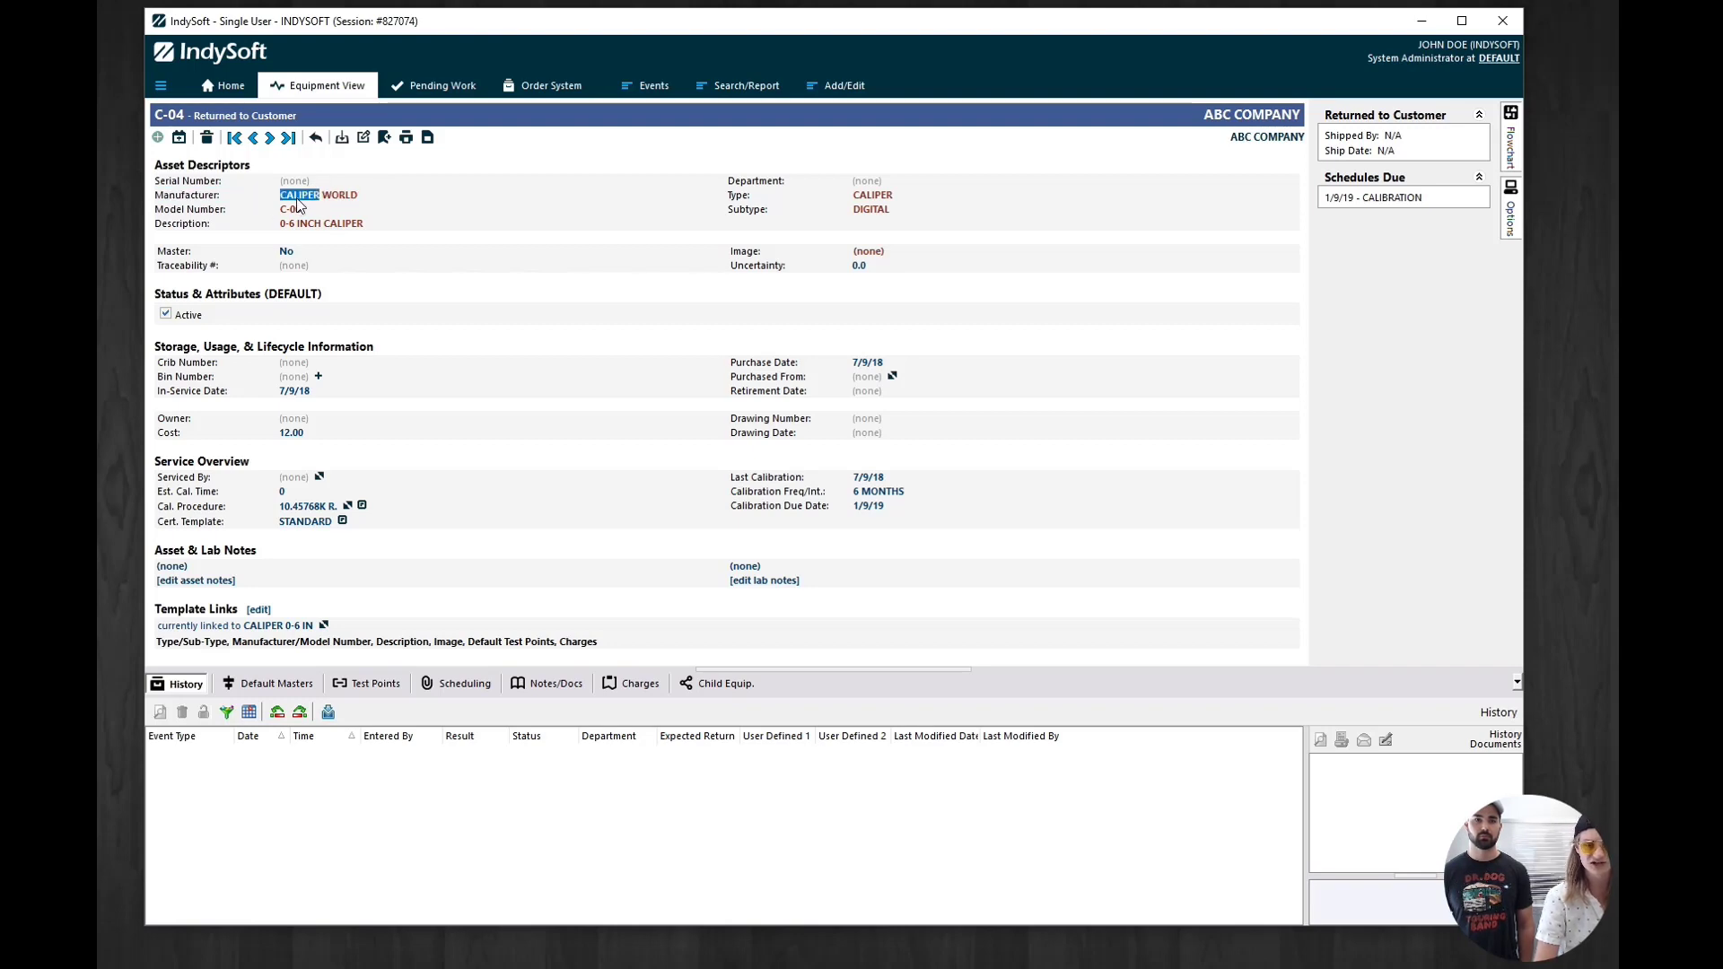
pyautogui.doubleClick(351, 195)
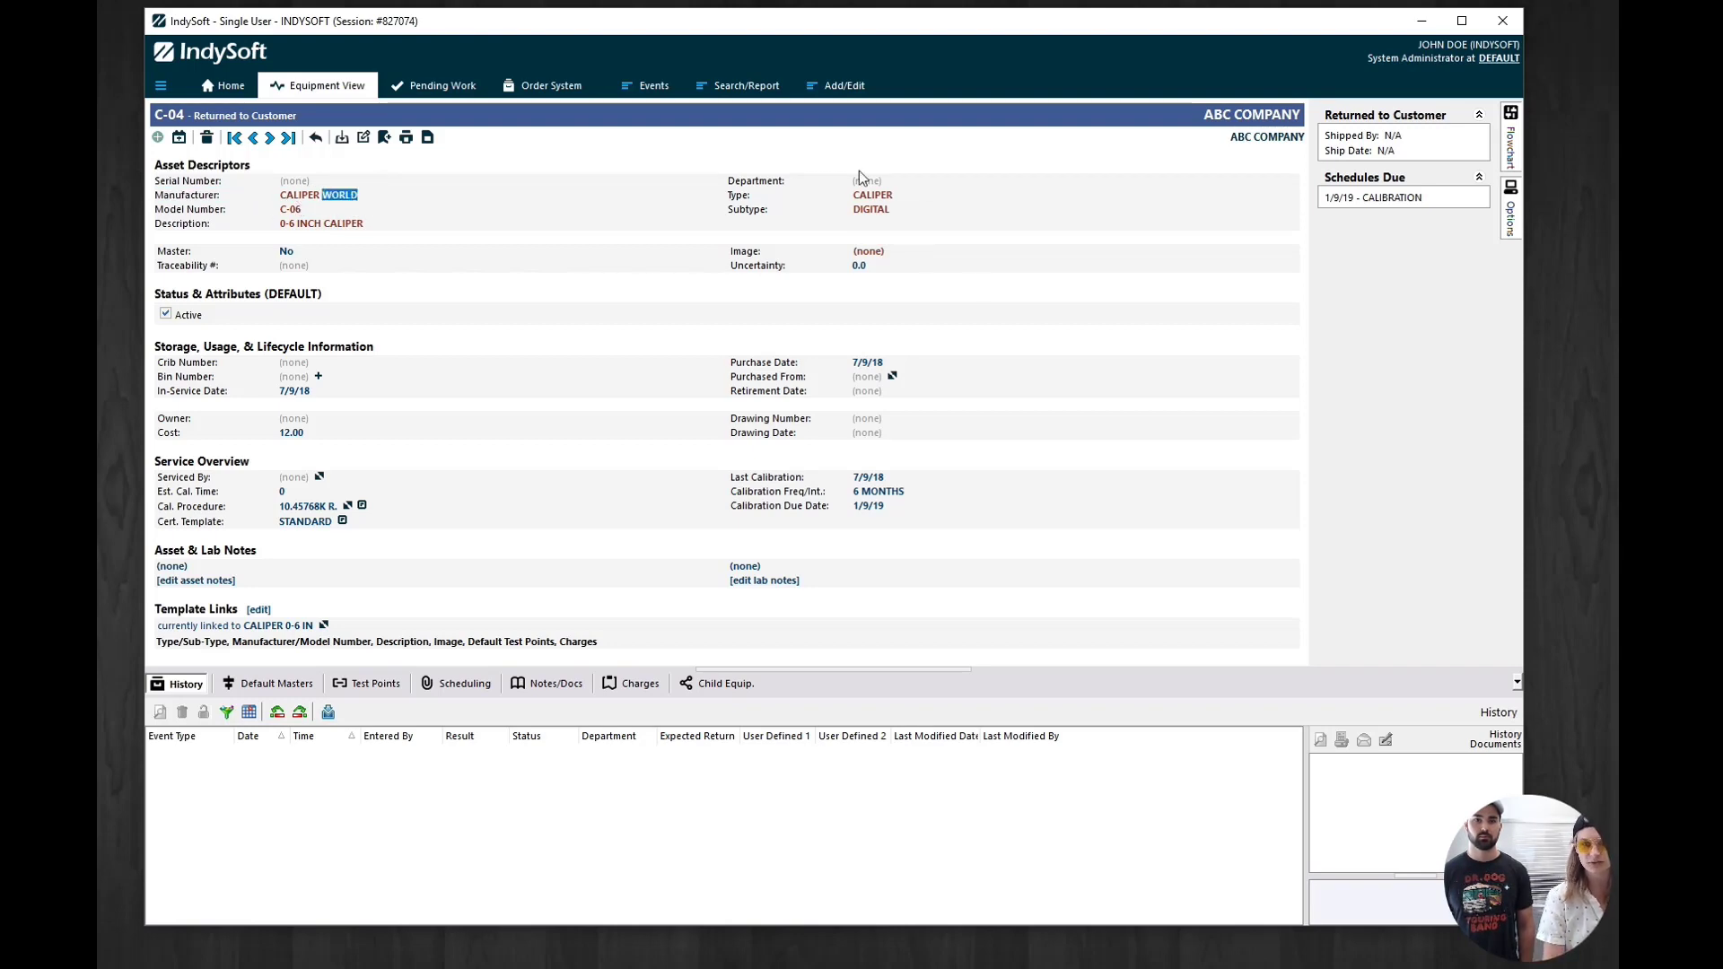
pyautogui.click(881, 202)
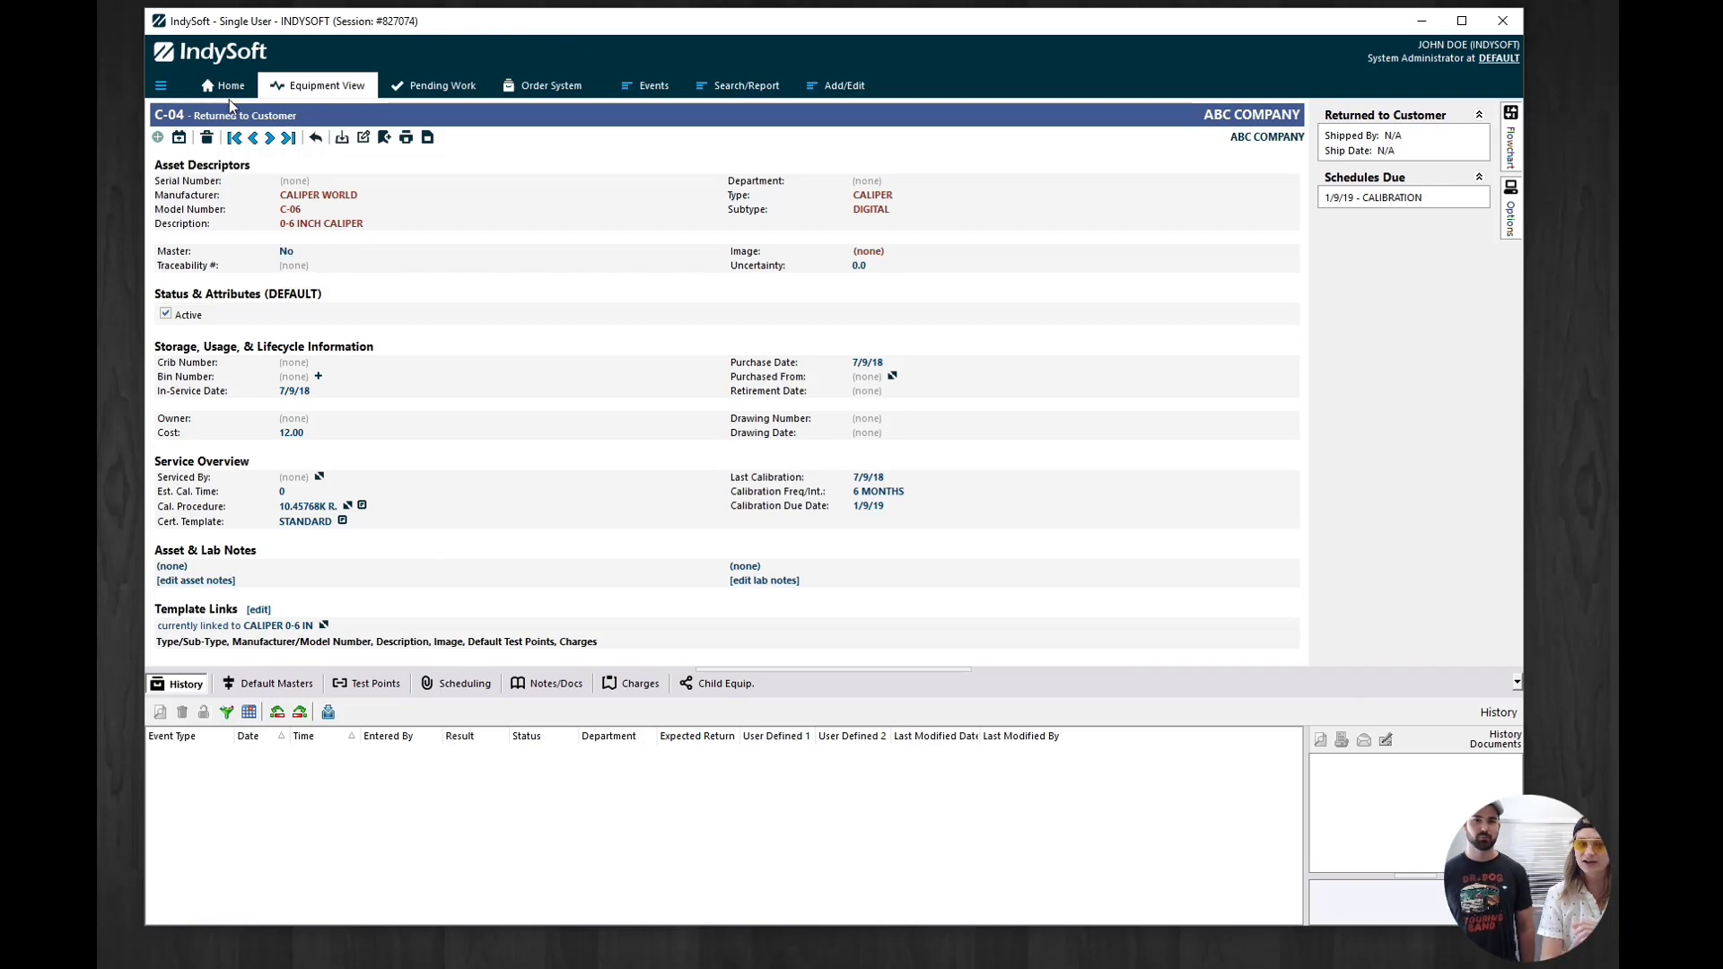
# In the Template Editor, change the CALIPER 0-6 IN template's subtype from DIGITAL to DIAL
pyautogui.click(162, 87)
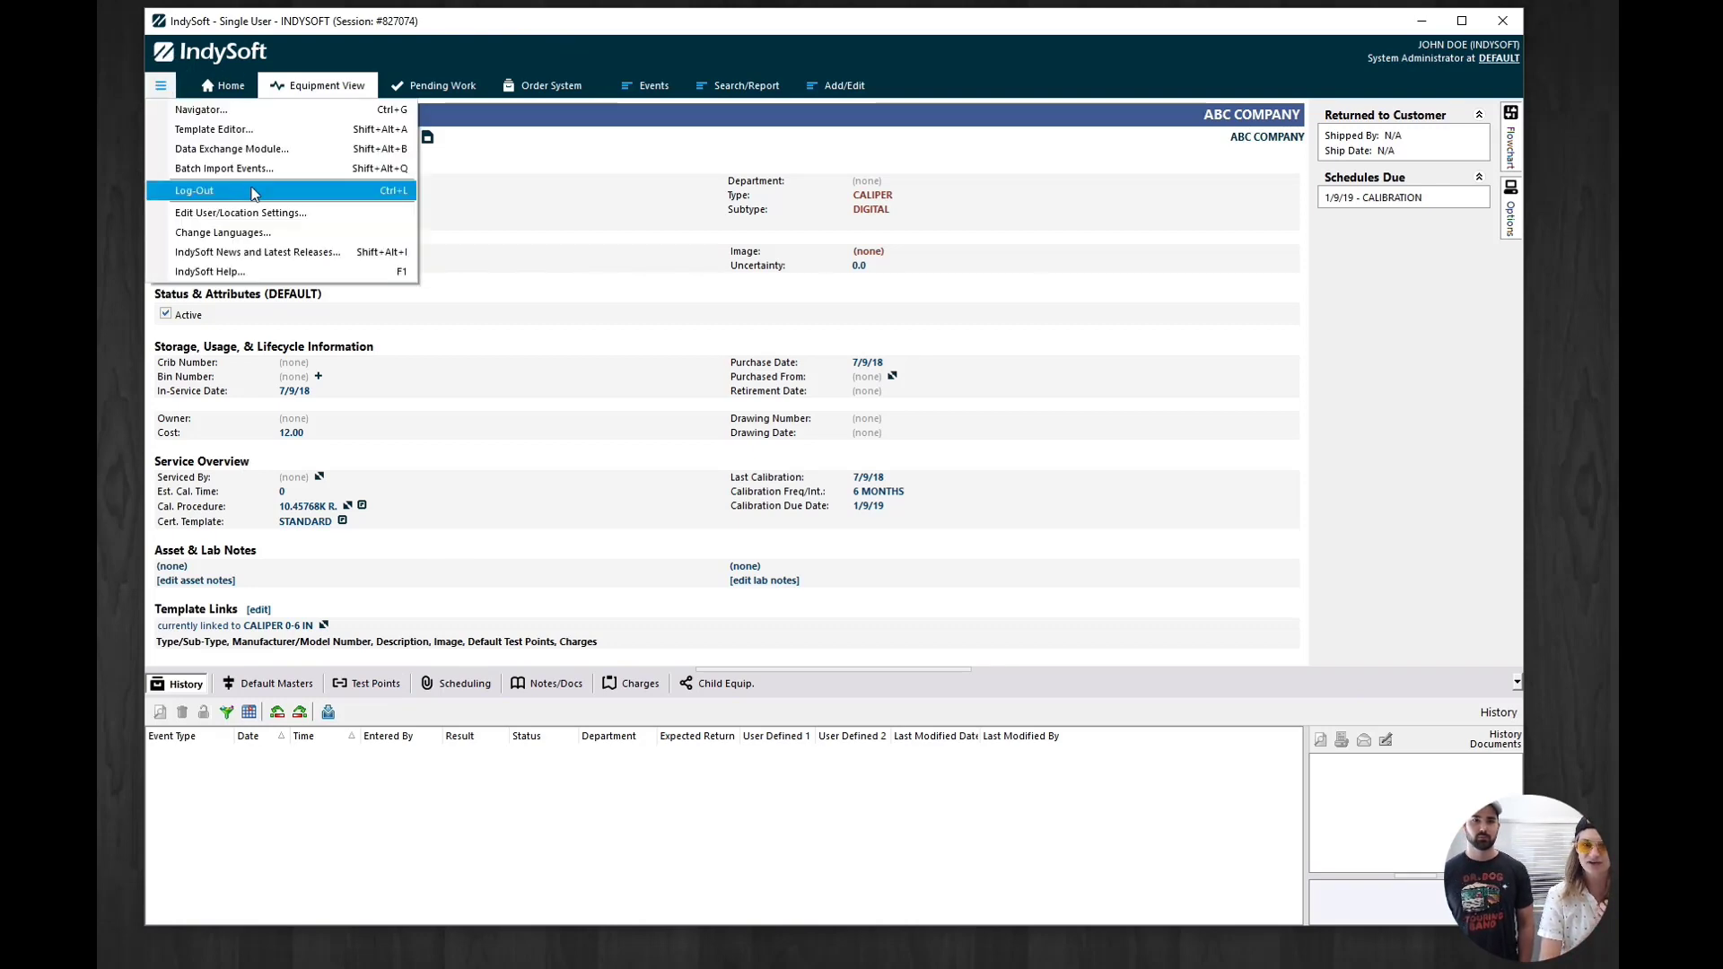
pyautogui.click(255, 130)
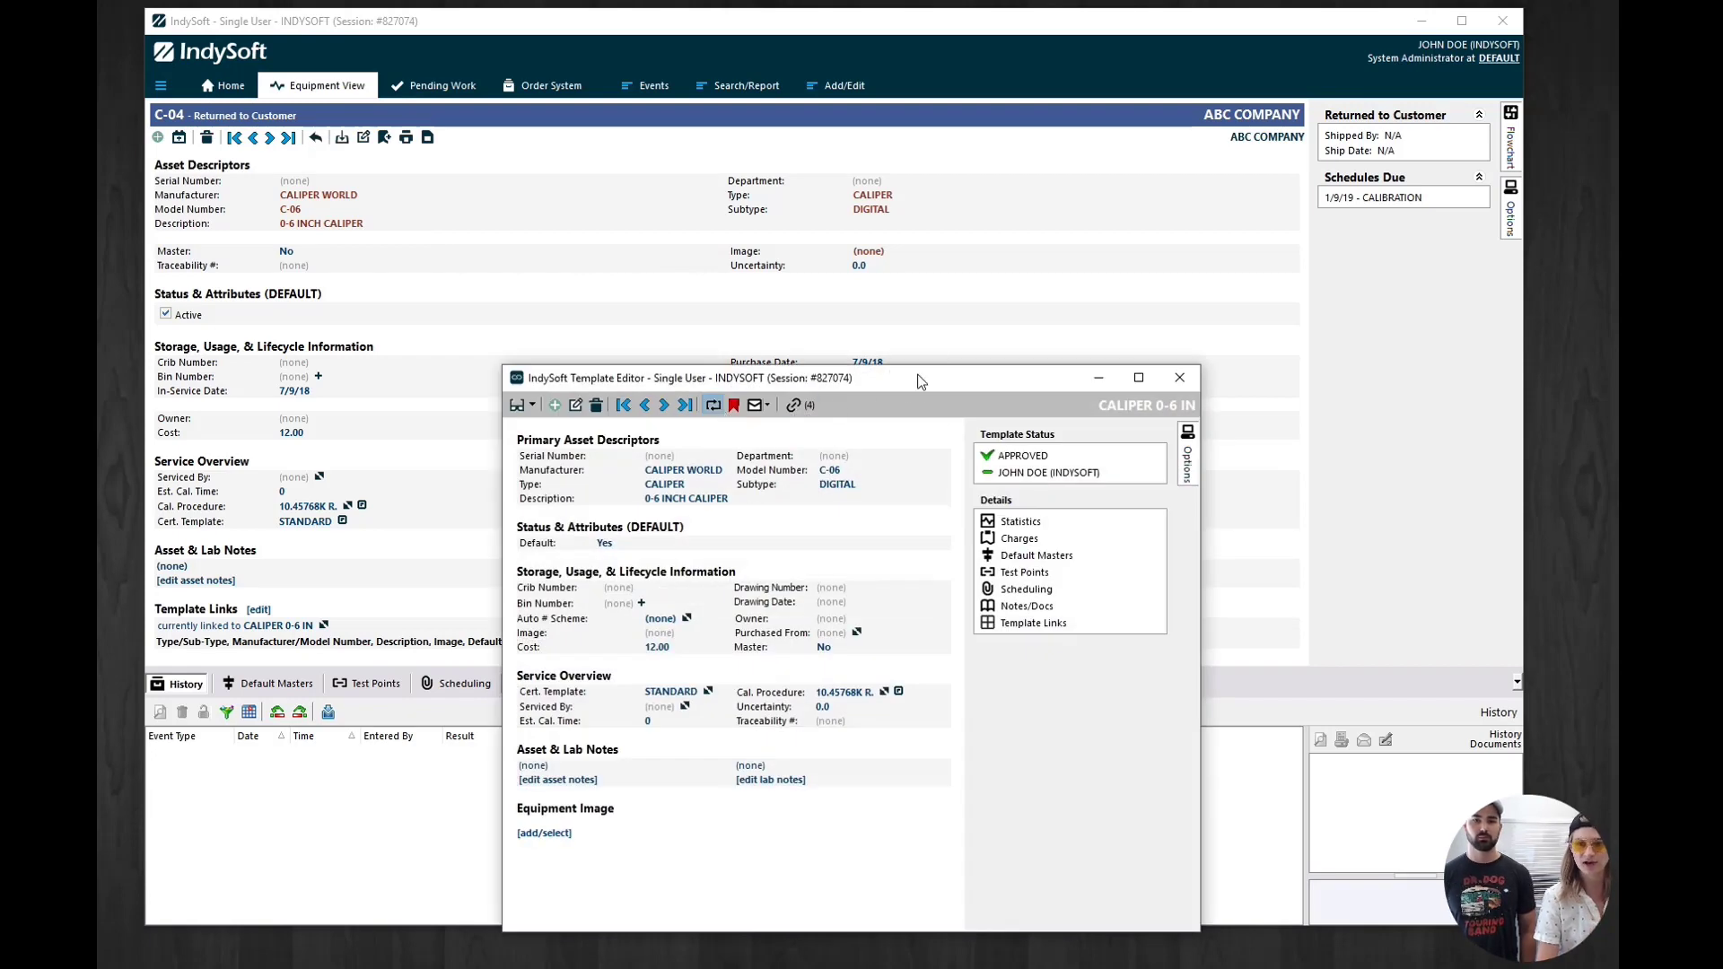
pyautogui.moveTo(924, 378); pyautogui.dragTo(1082, 233)
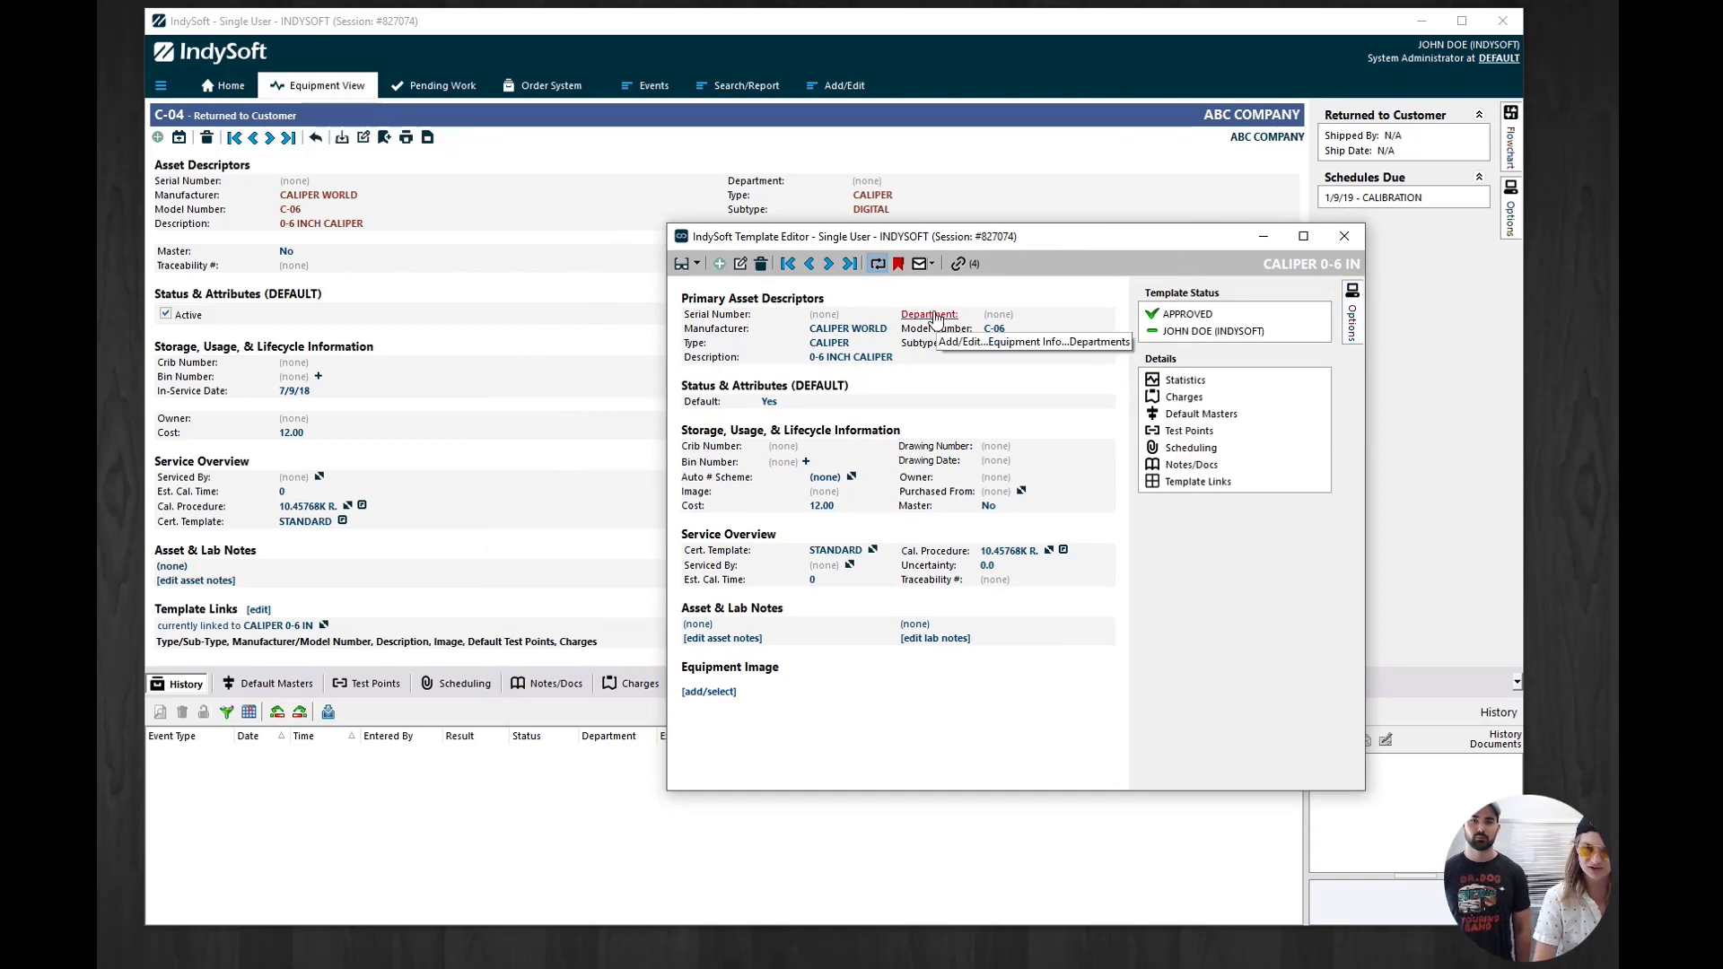
pyautogui.click(1003, 344)
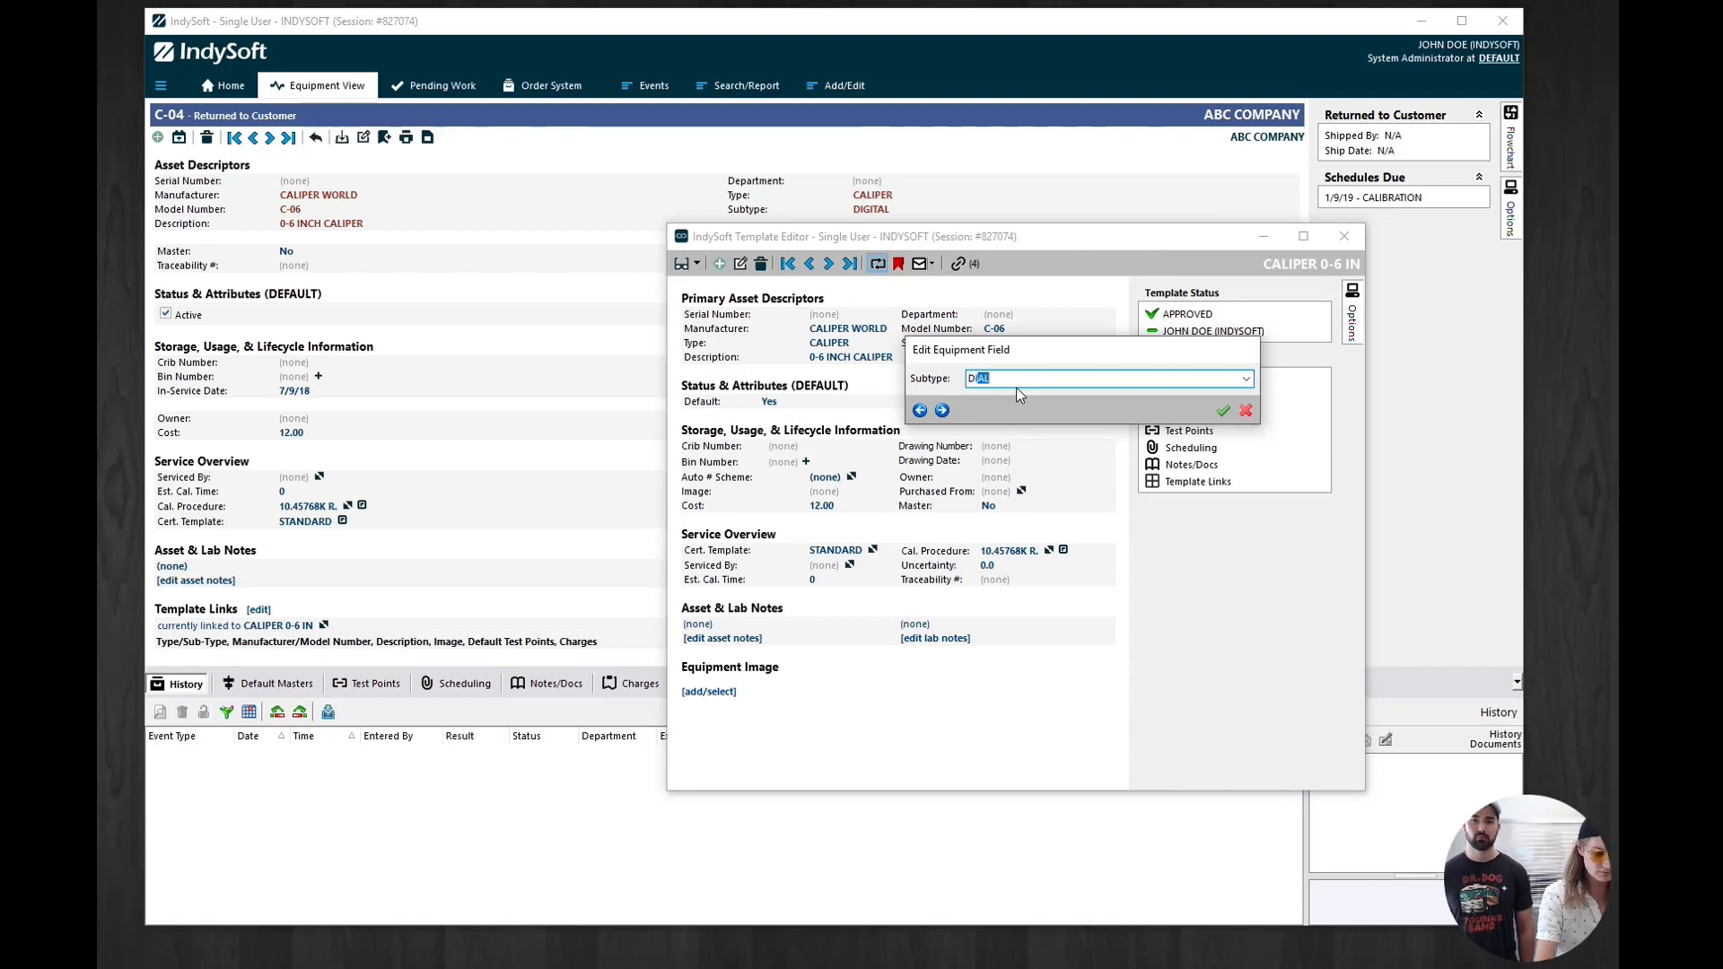
pyautogui.click(1223, 410)
pyautogui.moveTo(1048, 237); pyautogui.dragTo(1113, 276)
pyautogui.click(1408, 269)
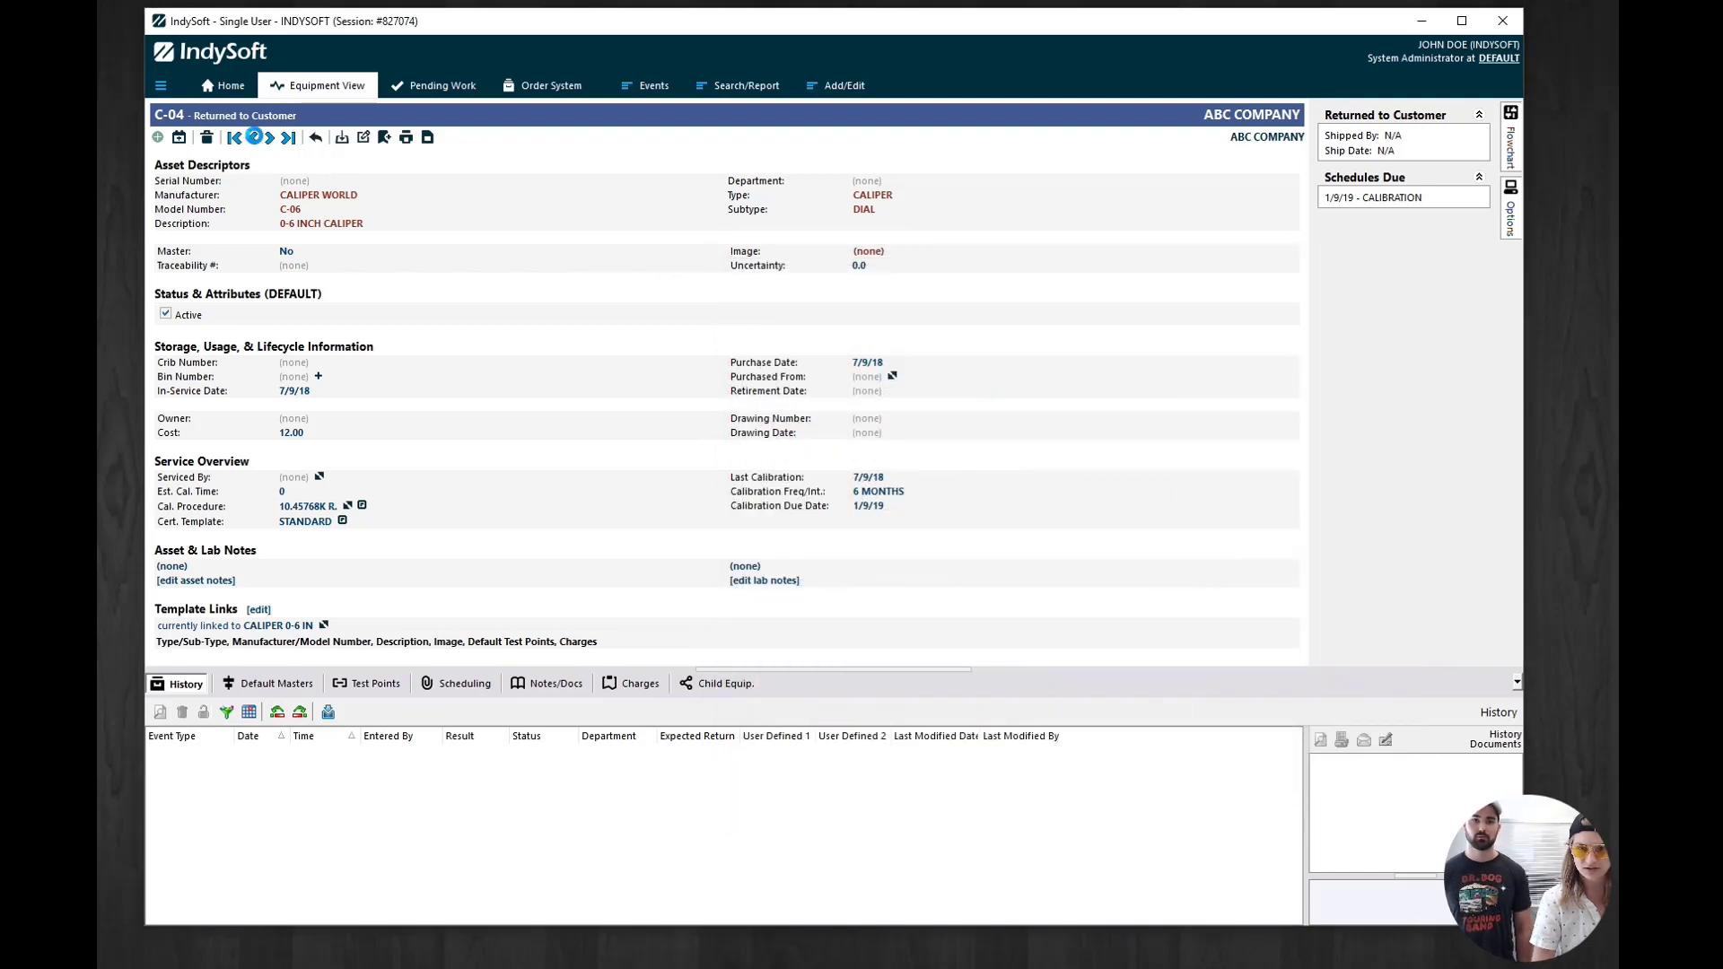
# Step through the equipment records from C-02 to C-03
pyautogui.click(255, 138)
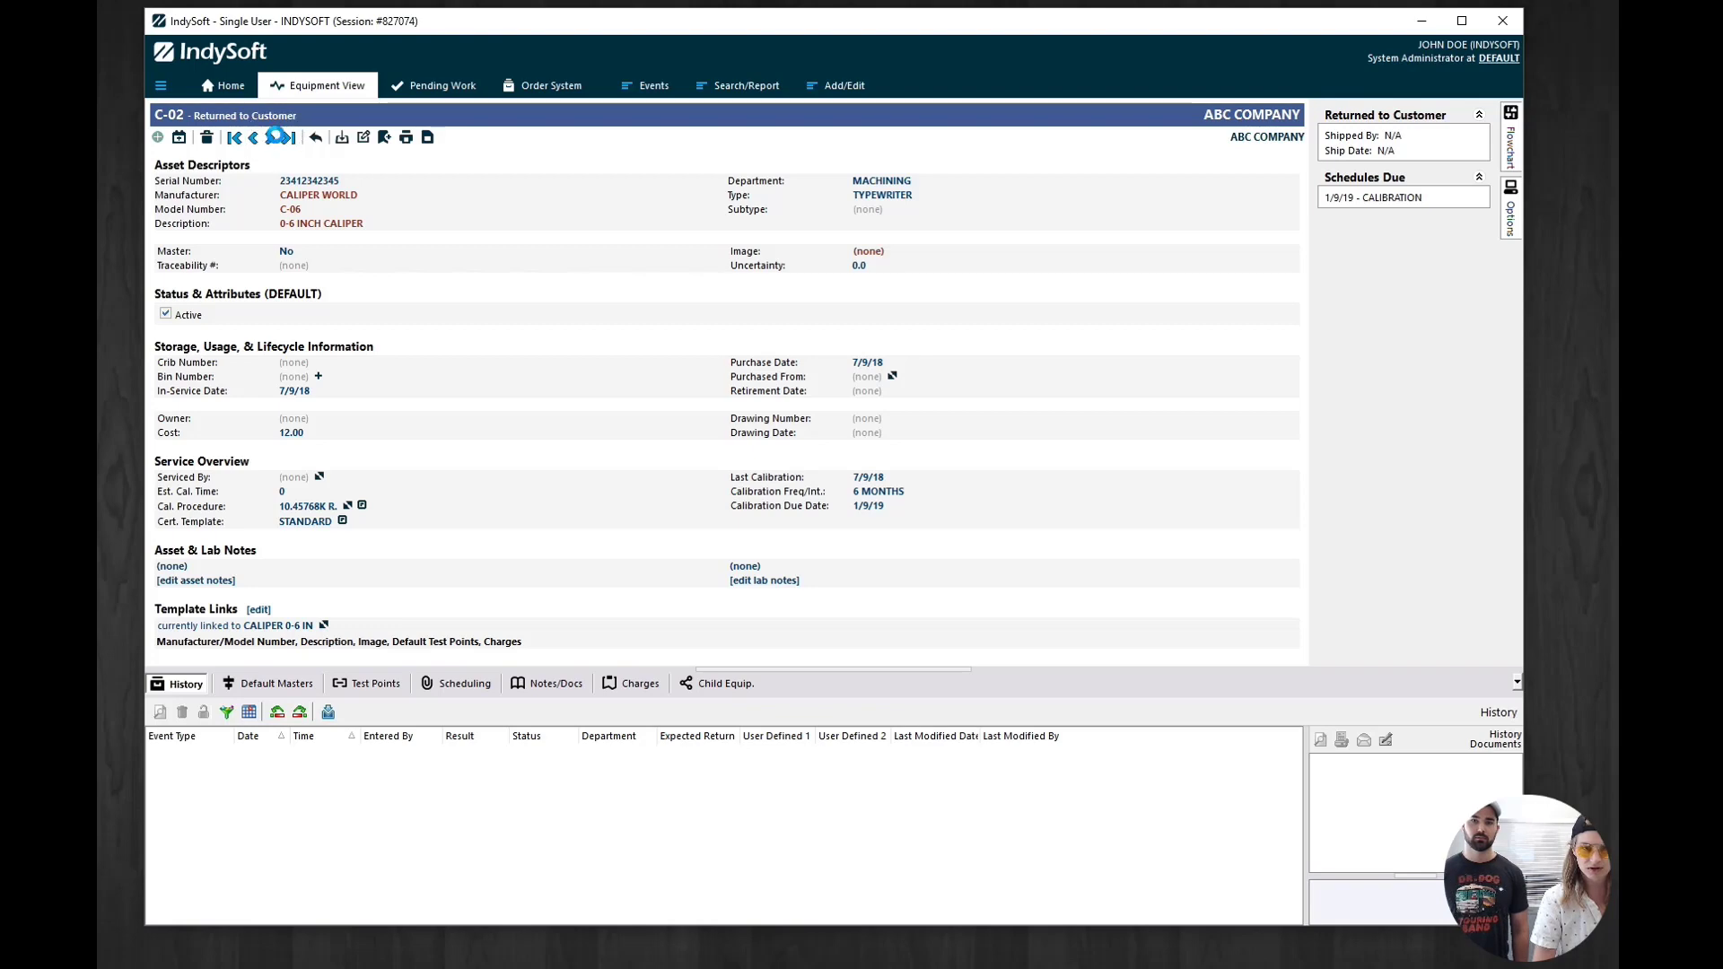
pyautogui.click(272, 139)
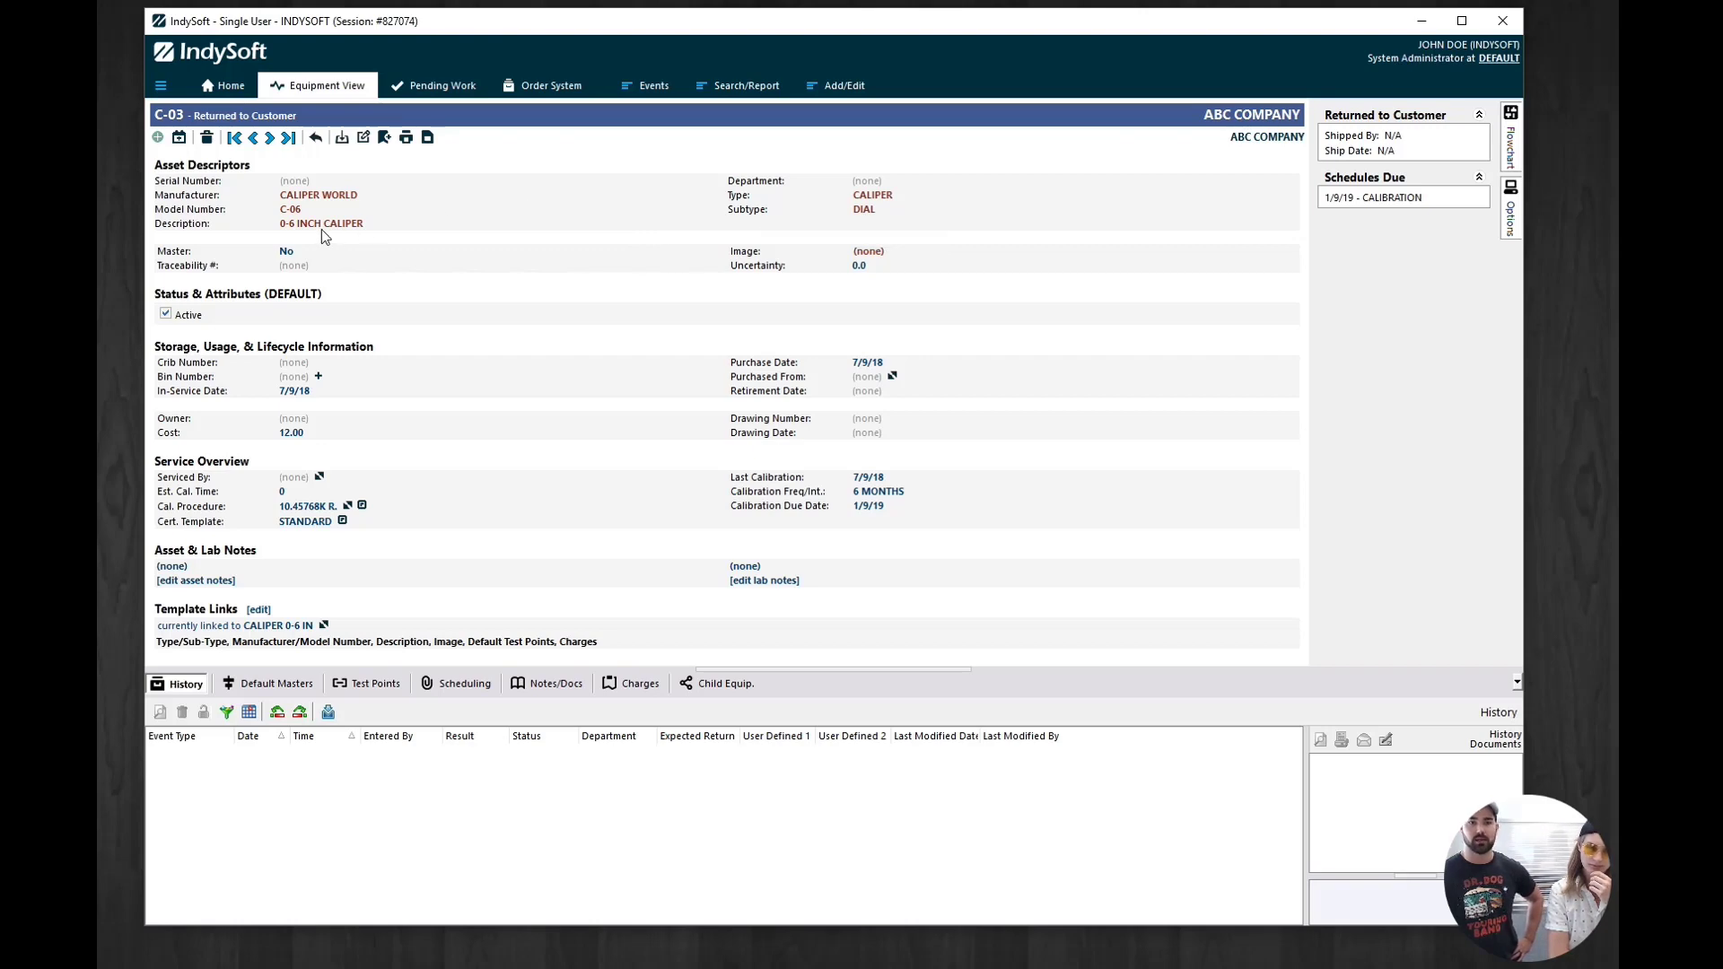
# Unlink C-03's Description field from the CALIPER 0-6 IN template and confirm the change
pyautogui.click(260, 611)
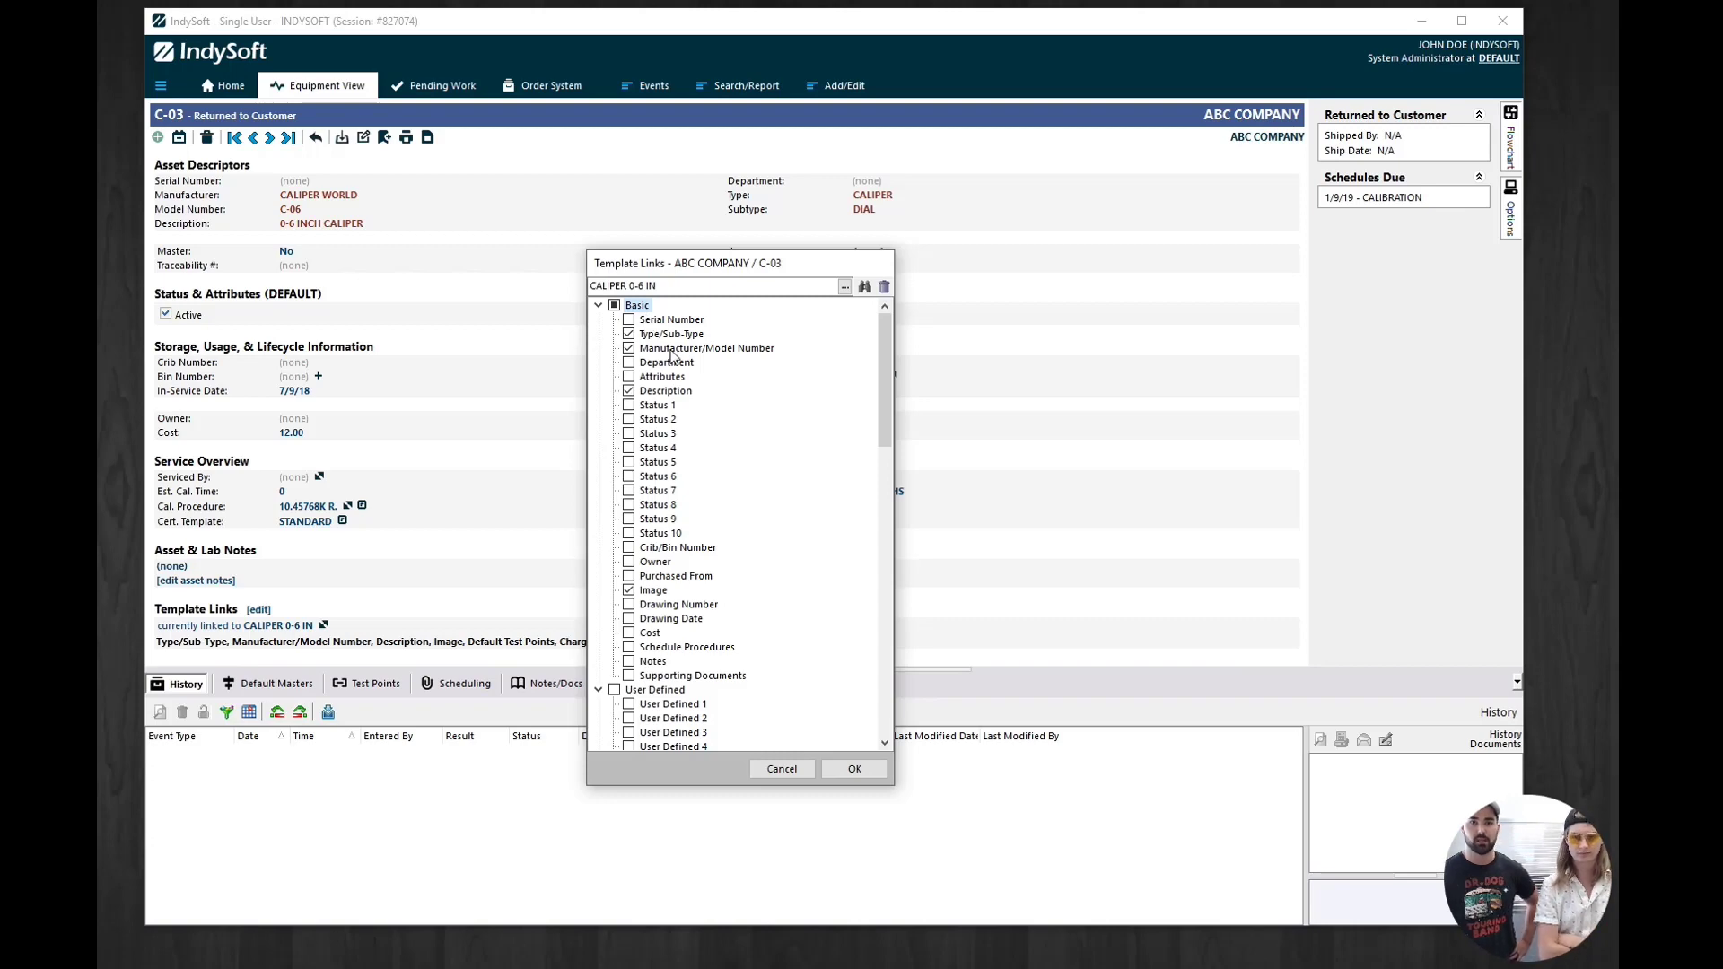
pyautogui.click(629, 391)
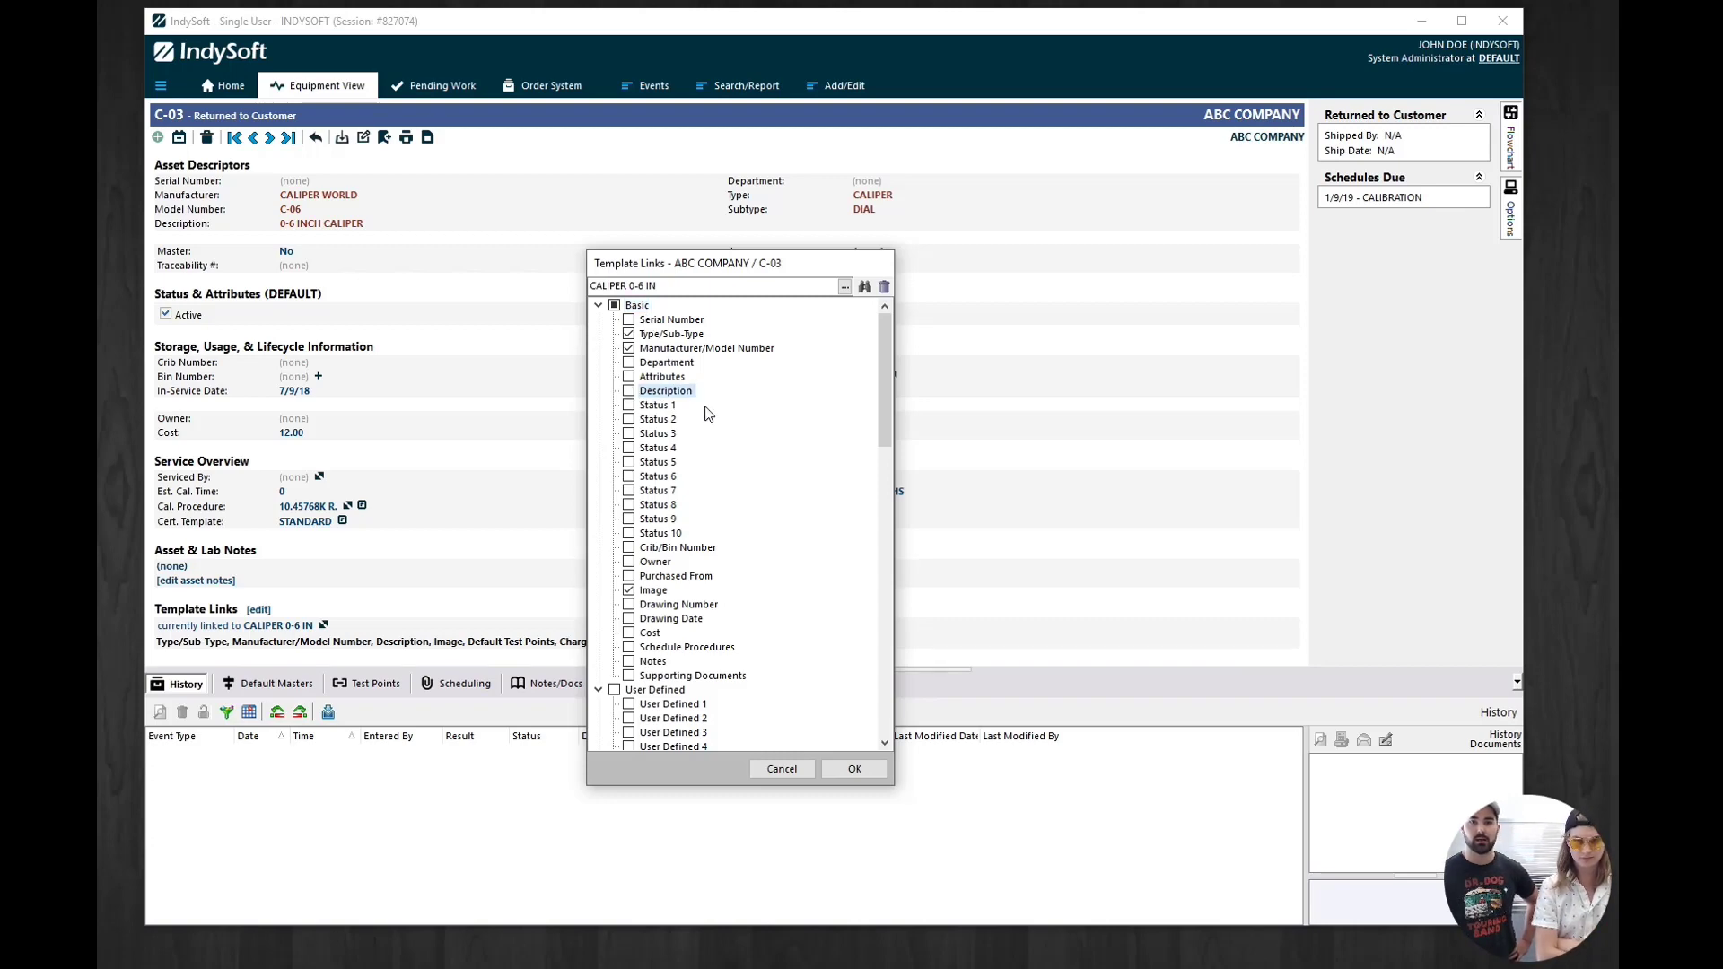
pyautogui.click(853, 770)
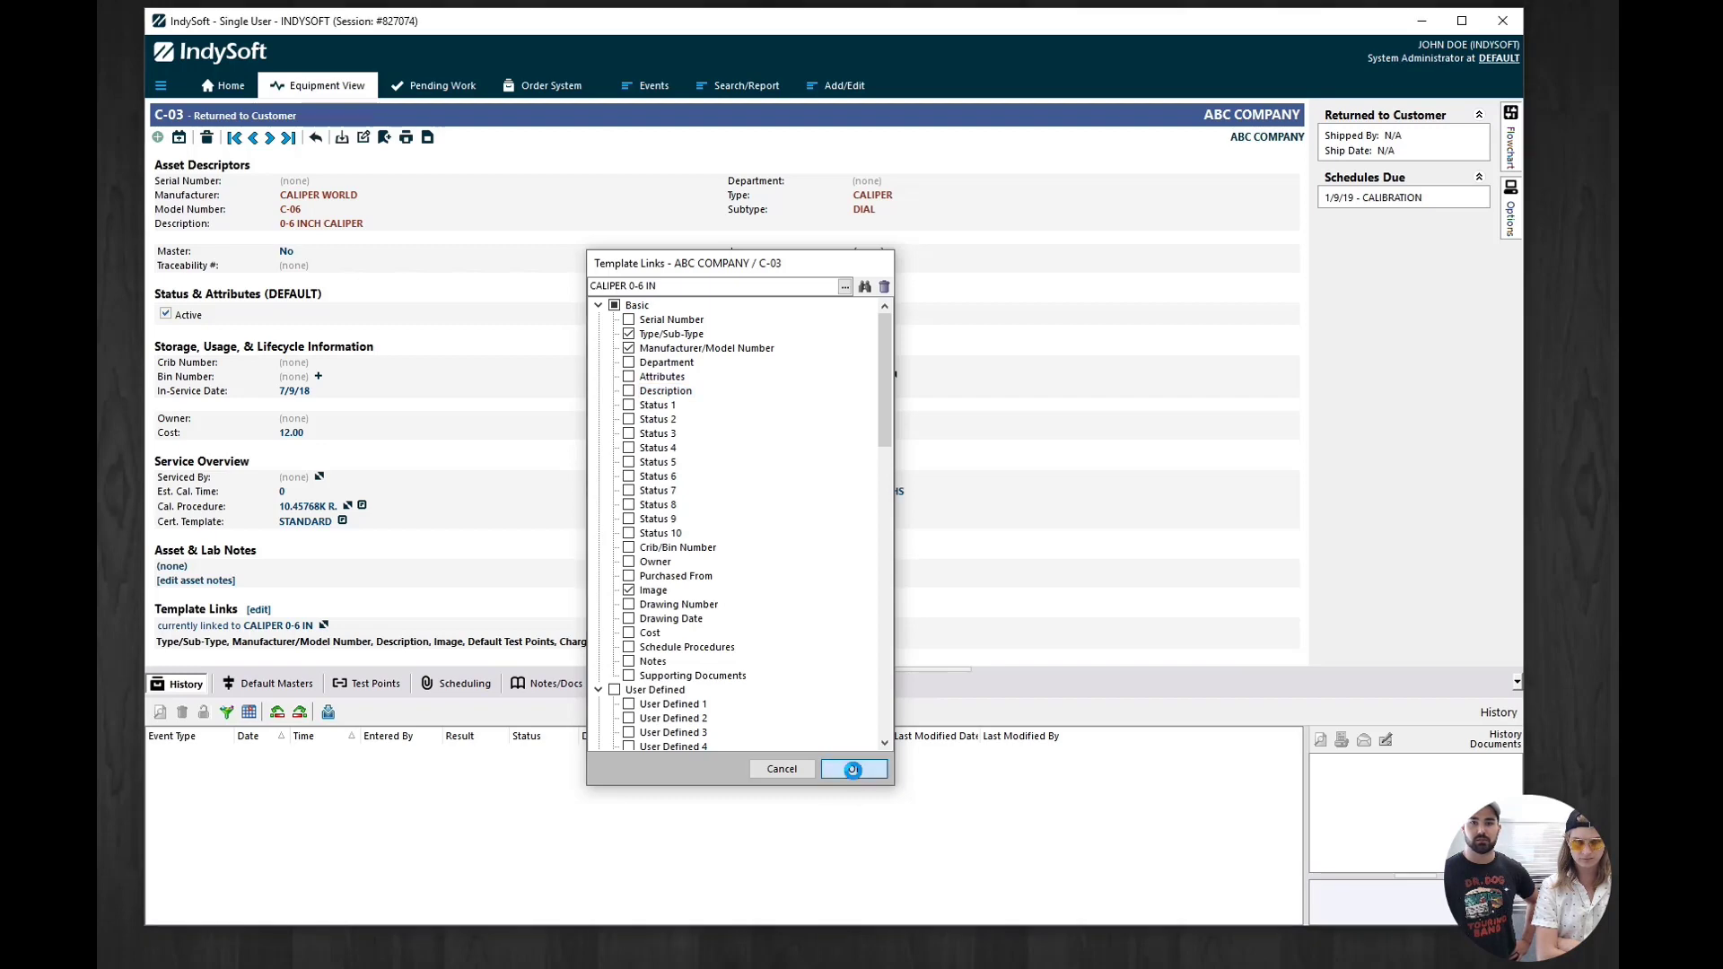
# Shorten C-03's Description to '0-6 INCH' and add it to the description list
pyautogui.click(349, 223)
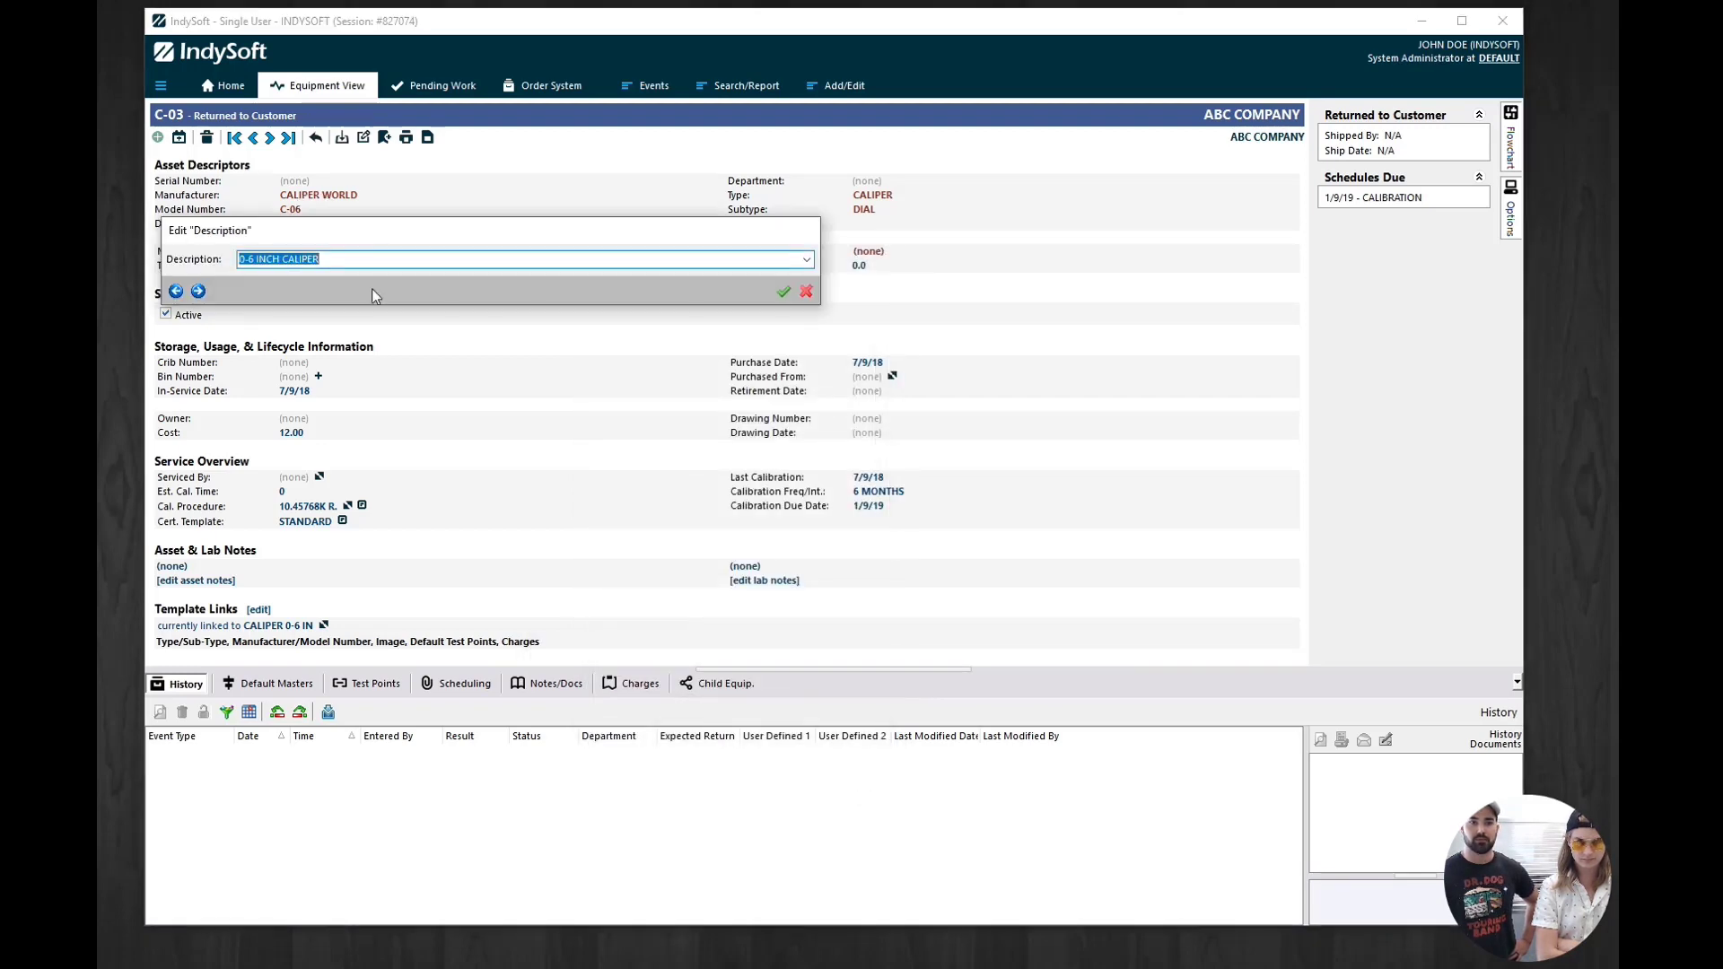
pyautogui.click(325, 259)
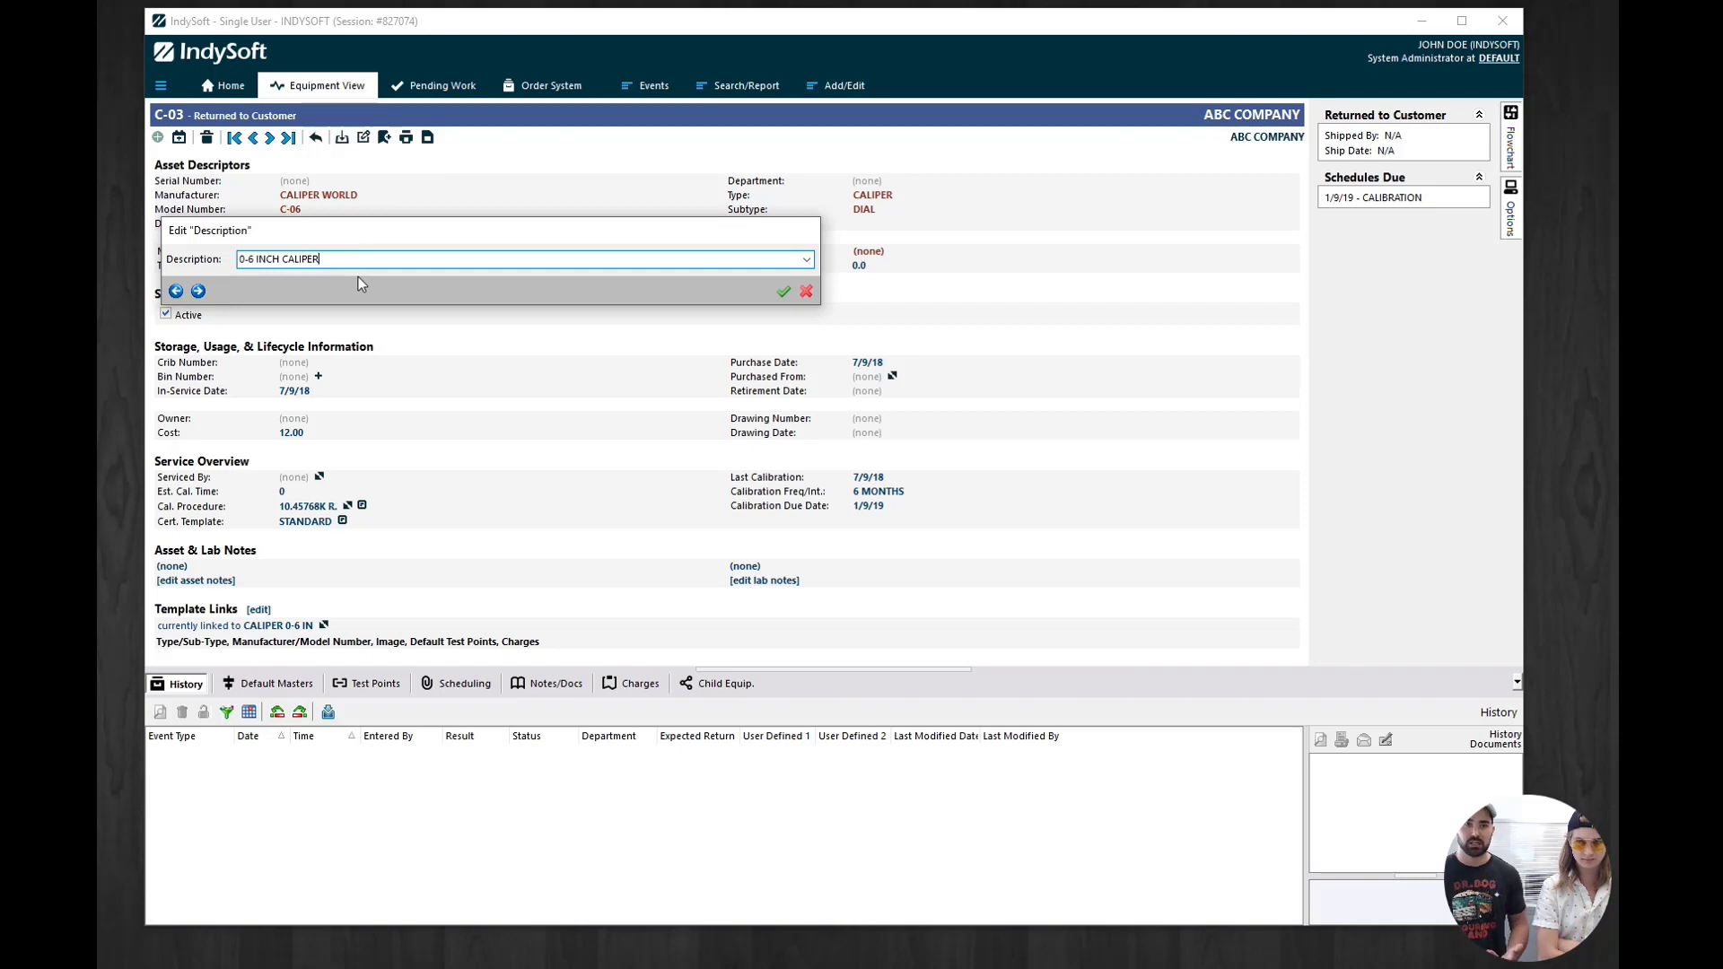
pyautogui.hotkey('shift', 'Left')
pyautogui.hotkey('shift', 'Left')
pyautogui.hotkey('shift', 'Left')
pyautogui.hotkey('shift', 'Left')
pyautogui.hotkey('shift', 'Left')
pyautogui.hotkey('shift', 'Left')
pyautogui.hotkey('shift', 'Left')
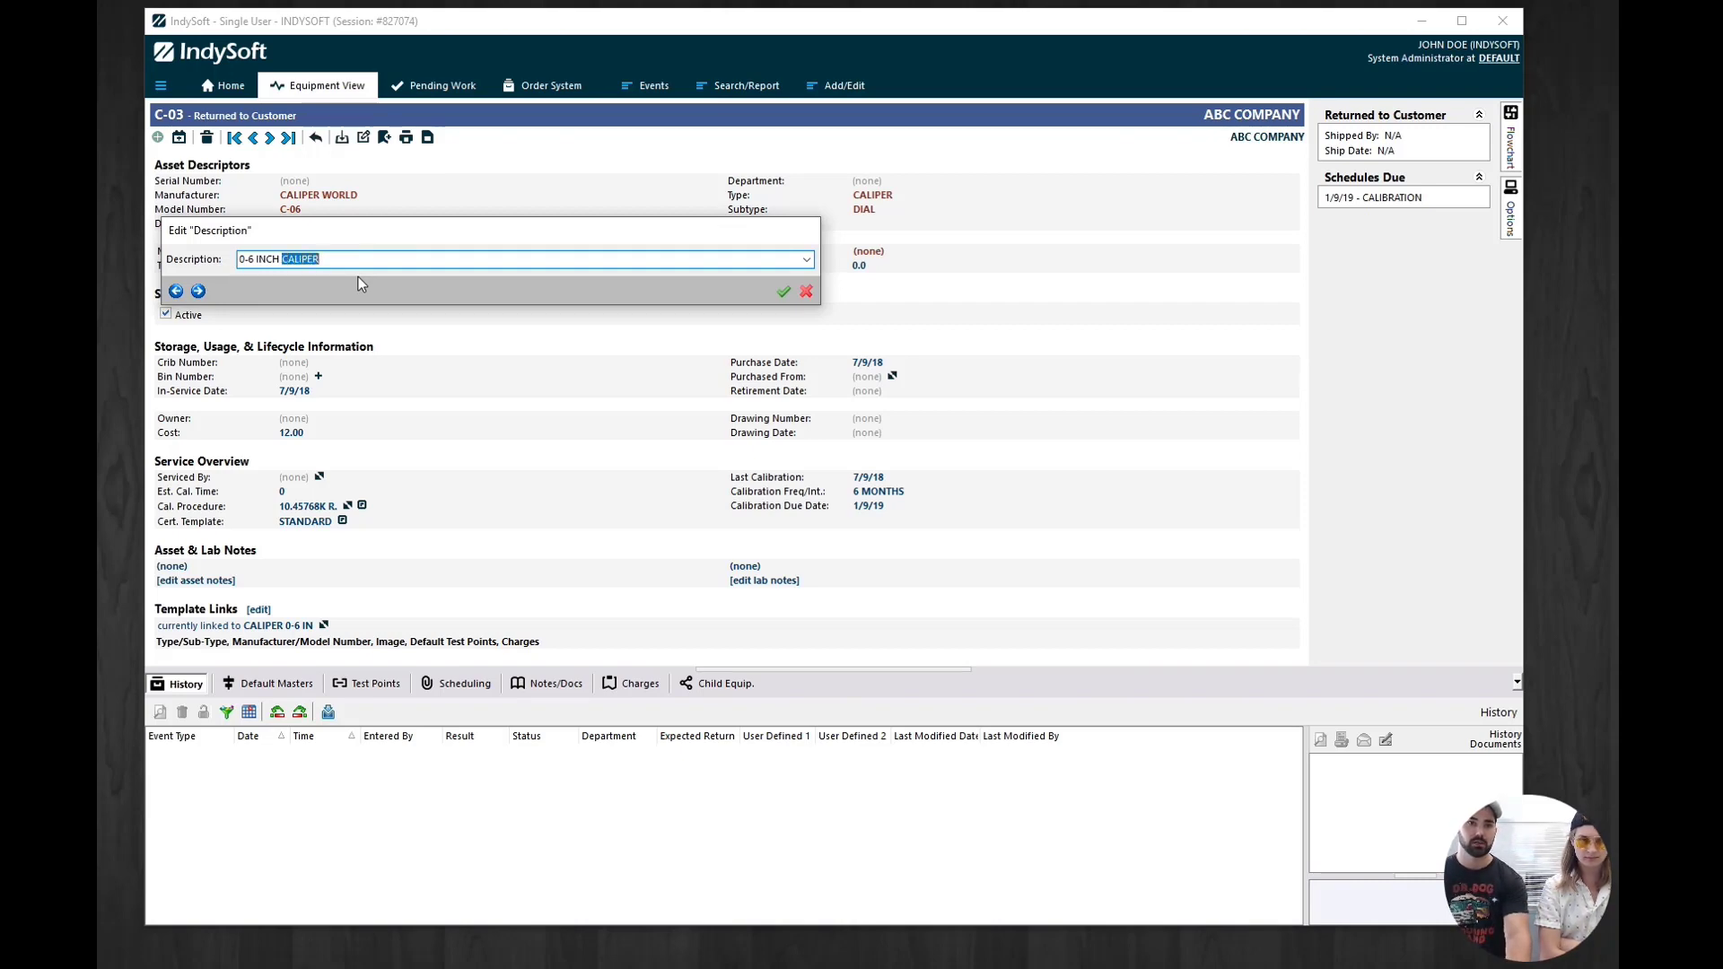
pyautogui.press('BackSpace')
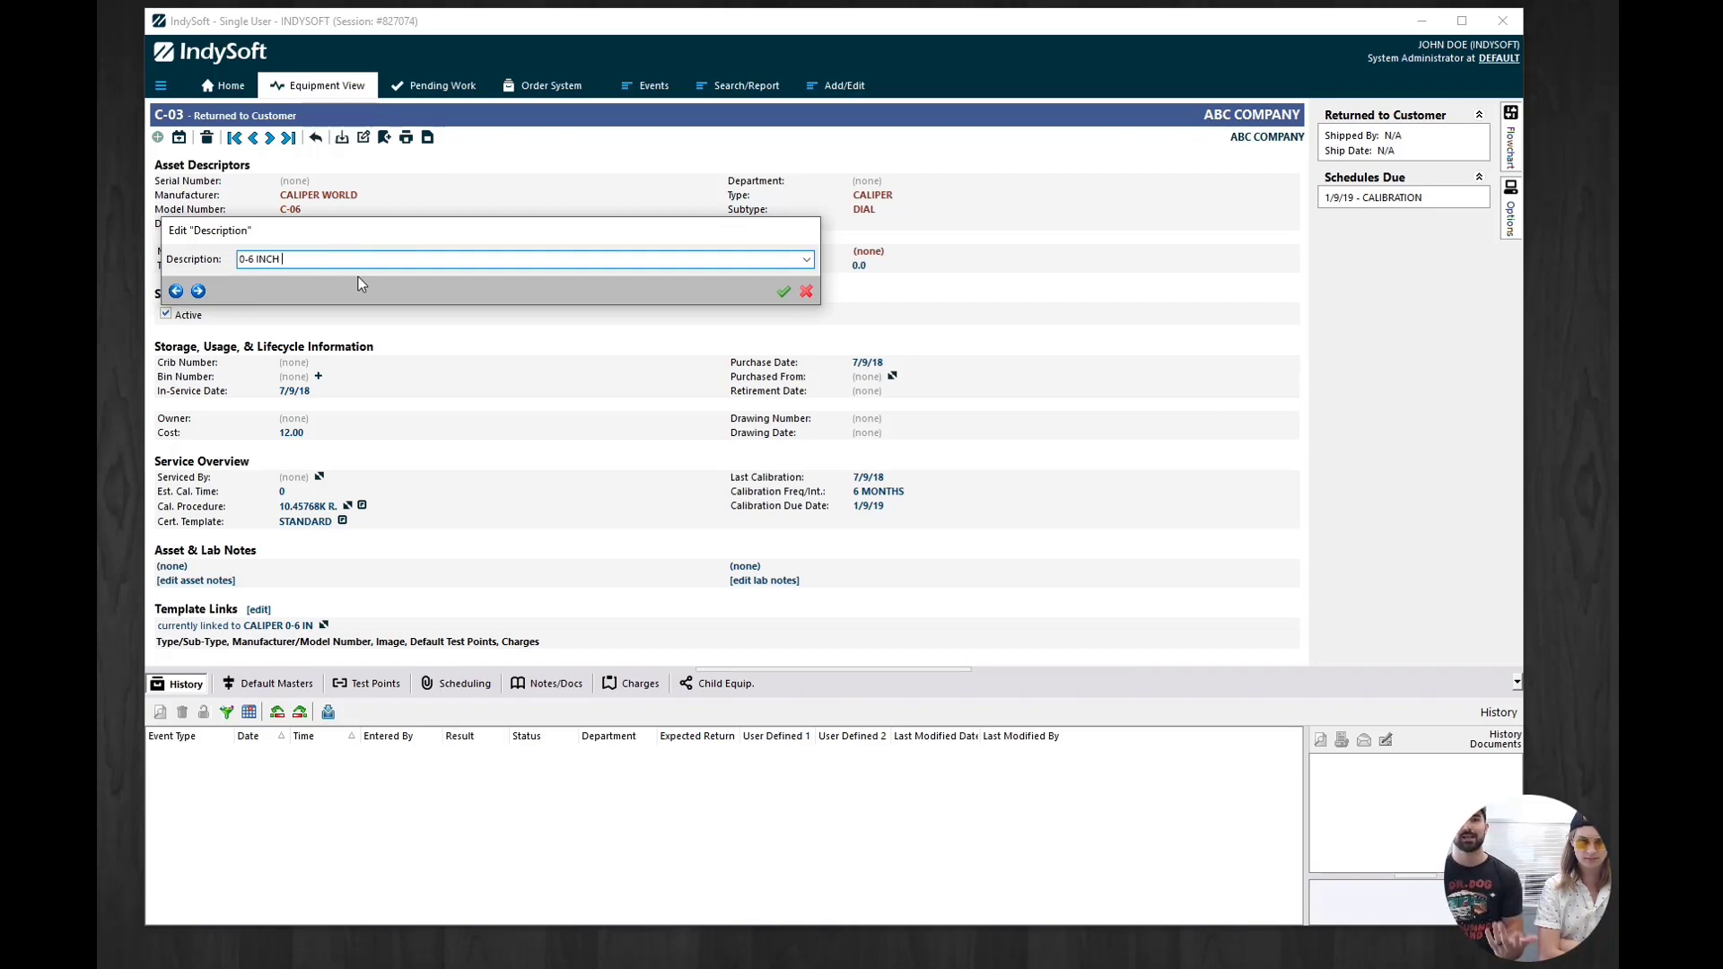
pyautogui.click(770, 290)
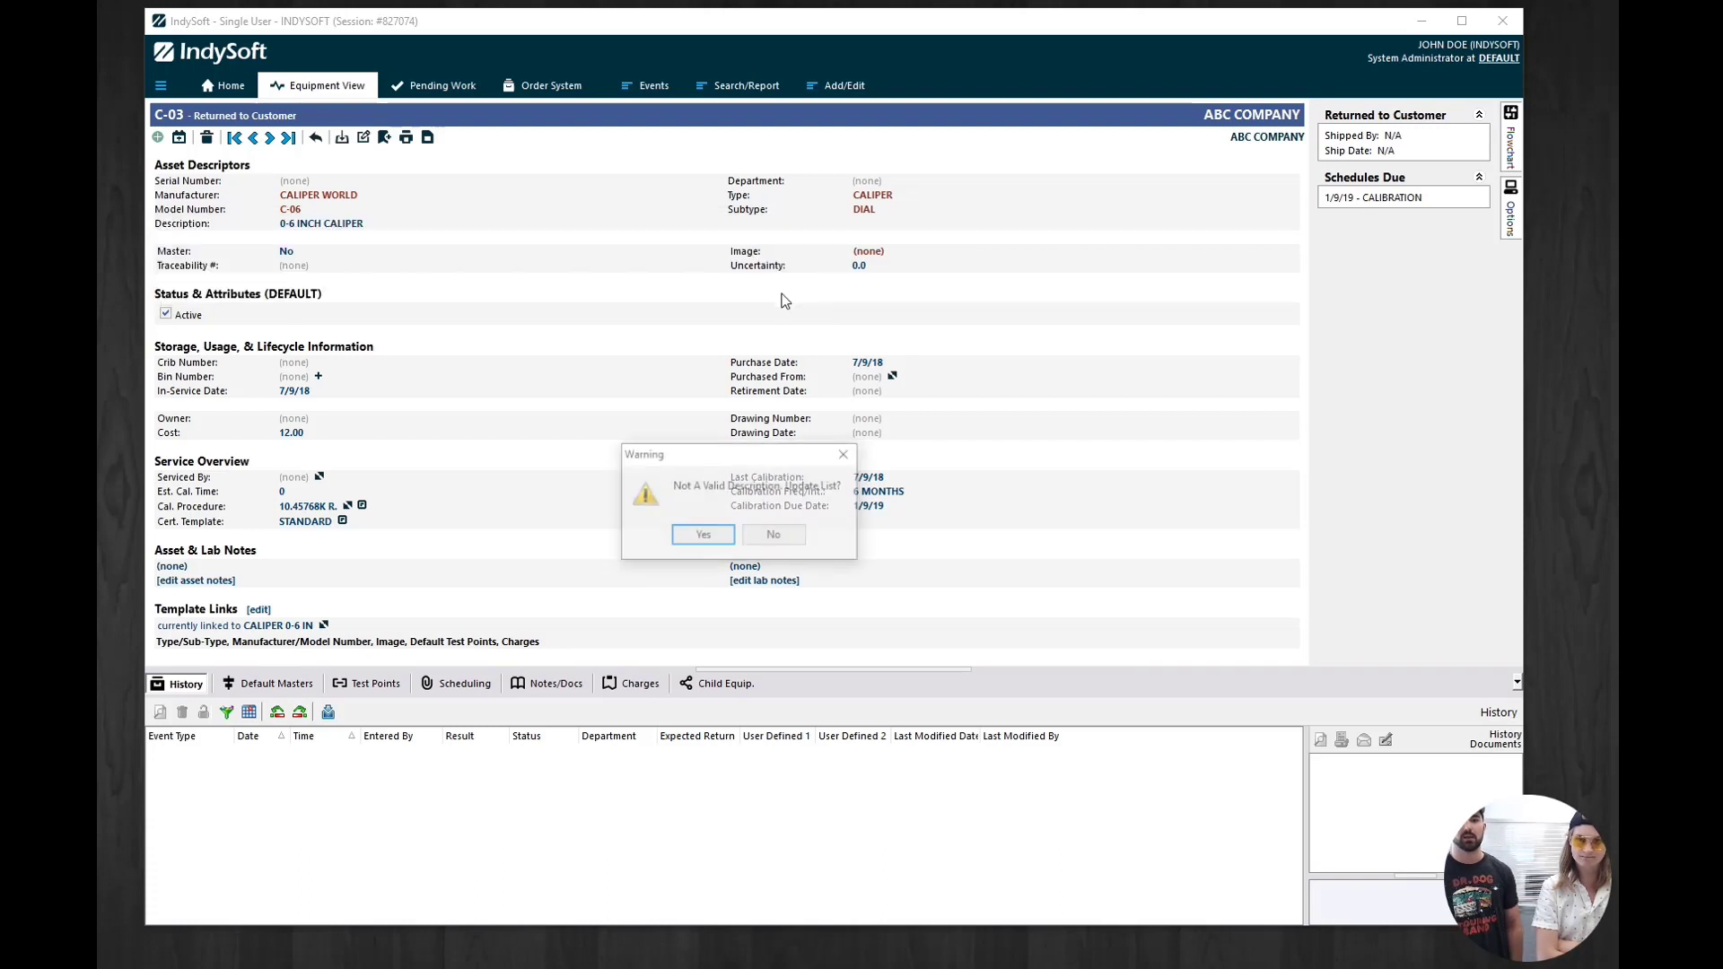
pyautogui.click(700, 537)
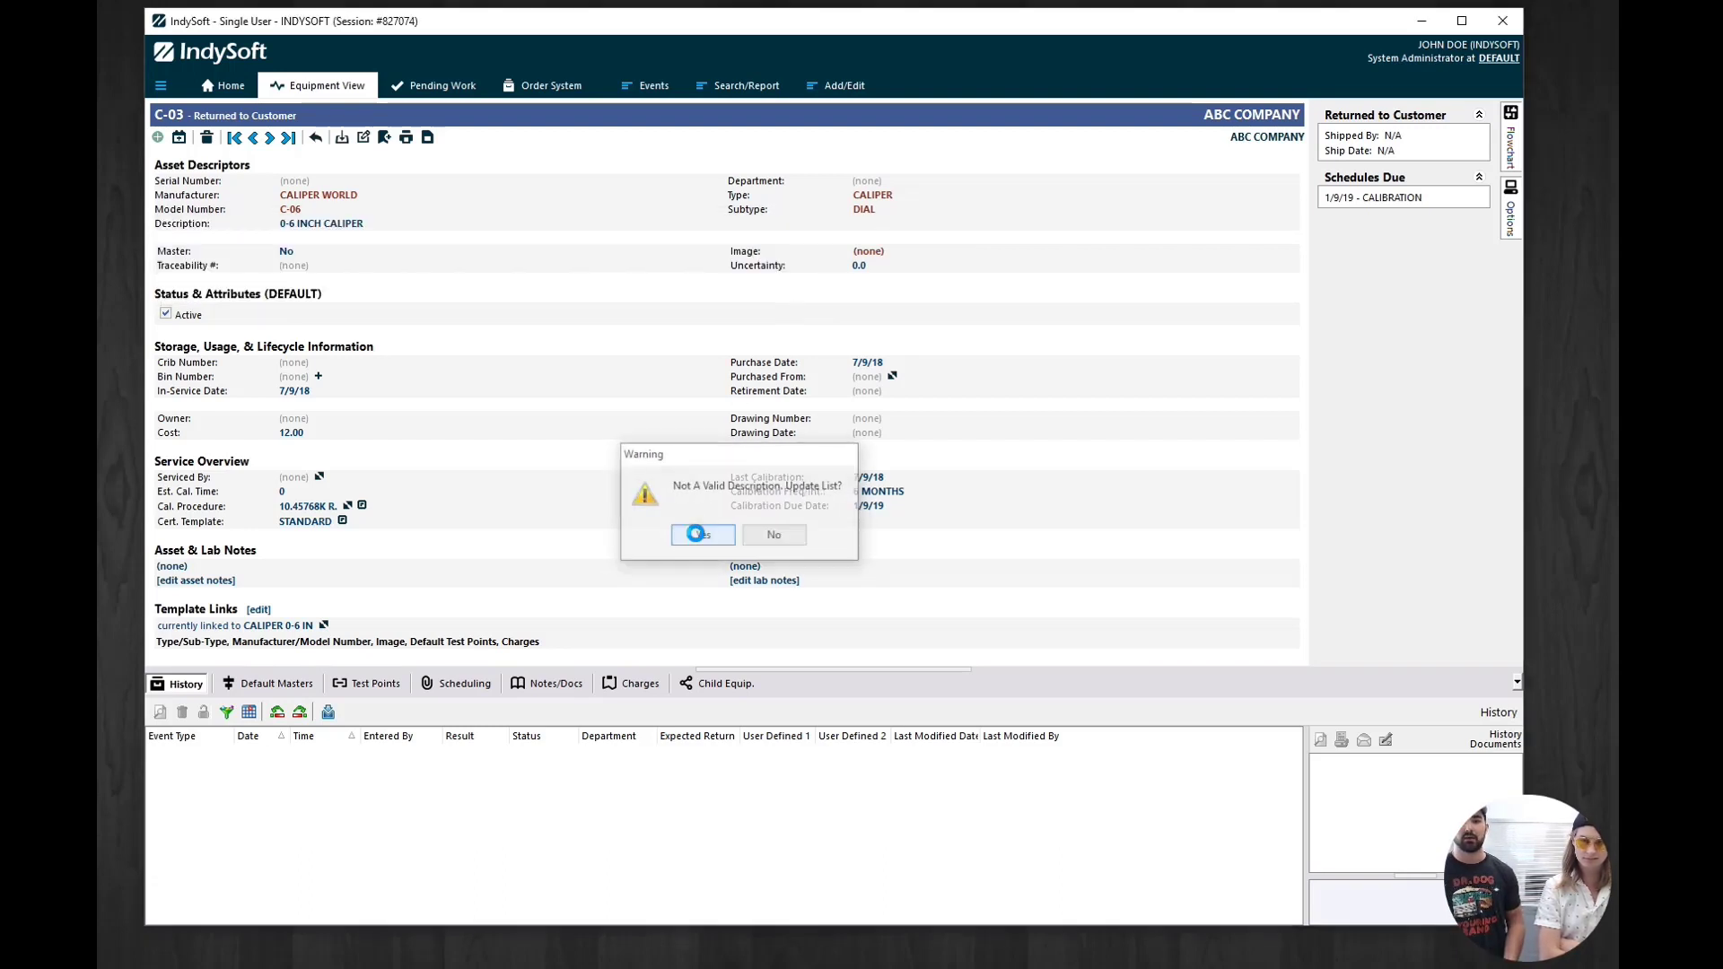
pyautogui.click(699, 534)
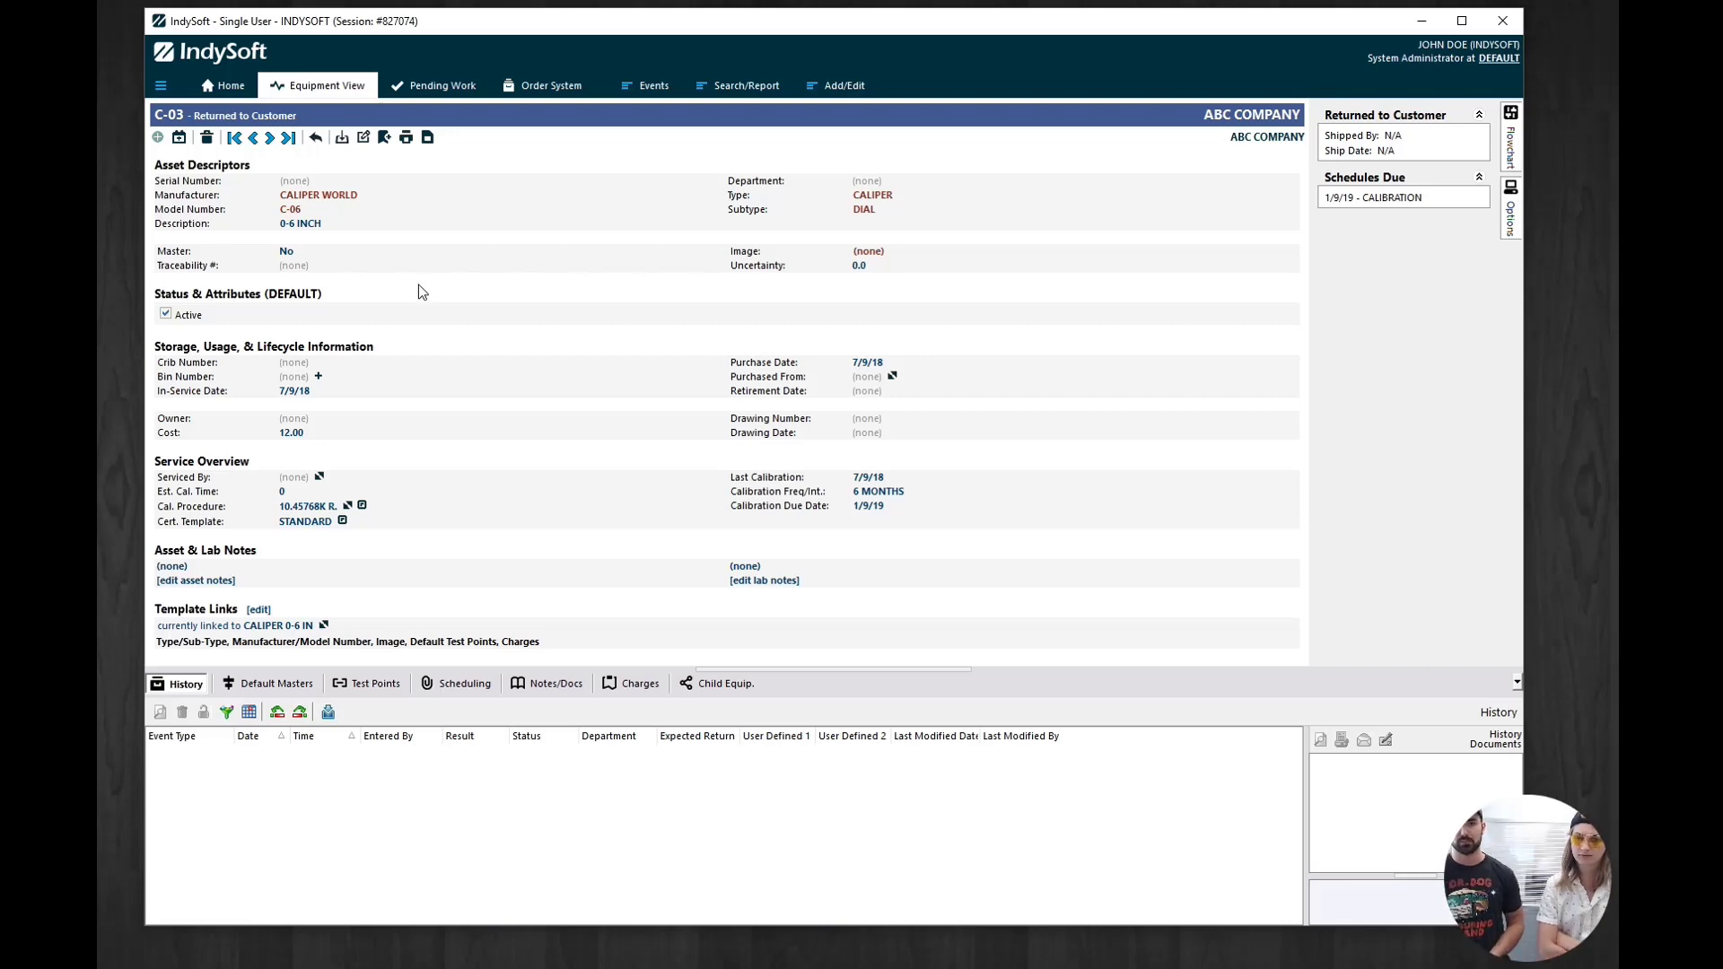
# Go back to record C-01 and open its template link settings
pyautogui.click(254, 140)
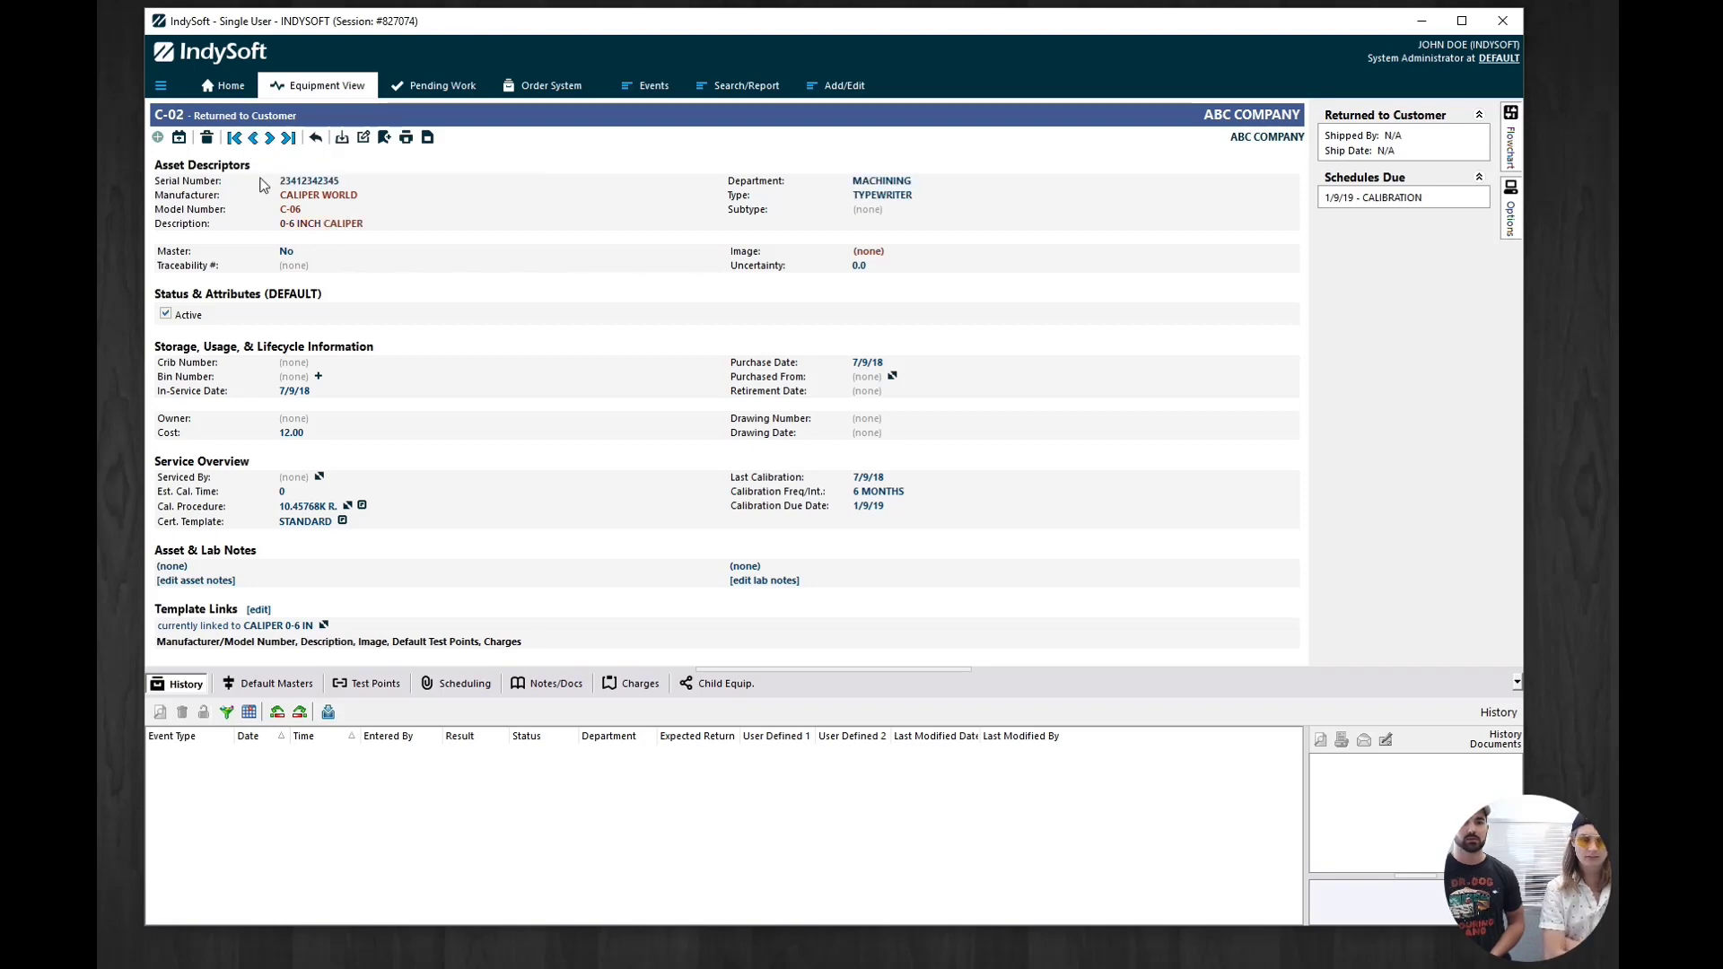
pyautogui.hotkey('ctrl', 'Left')
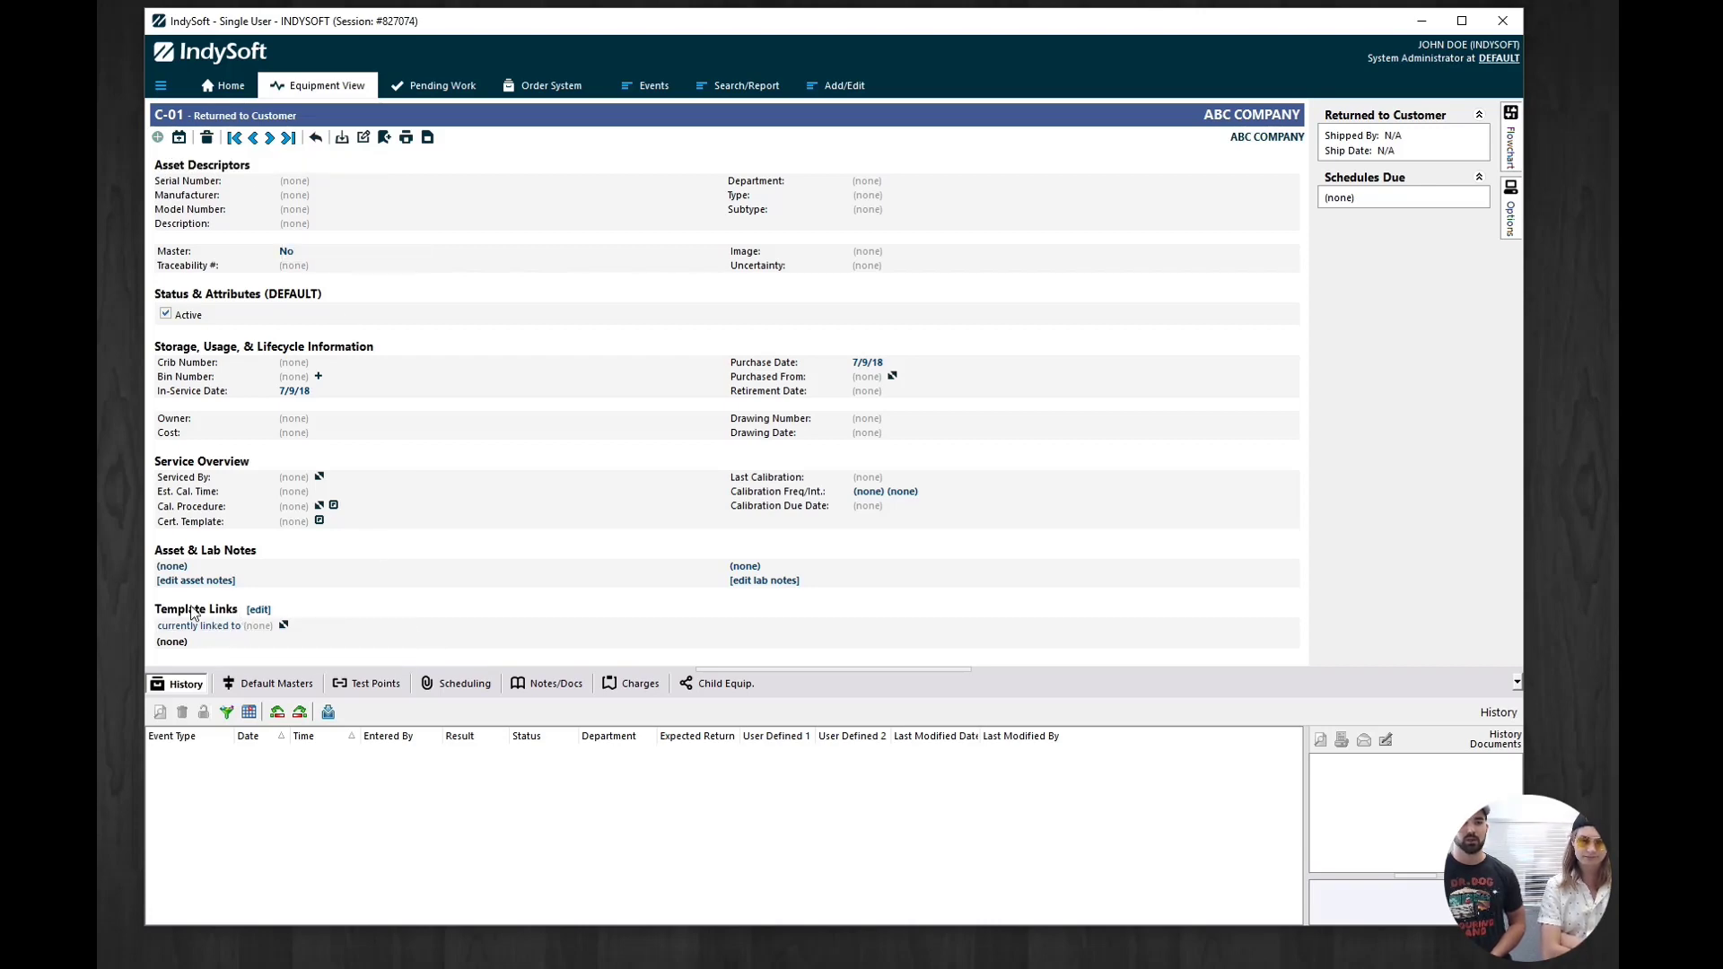
pyautogui.click(257, 610)
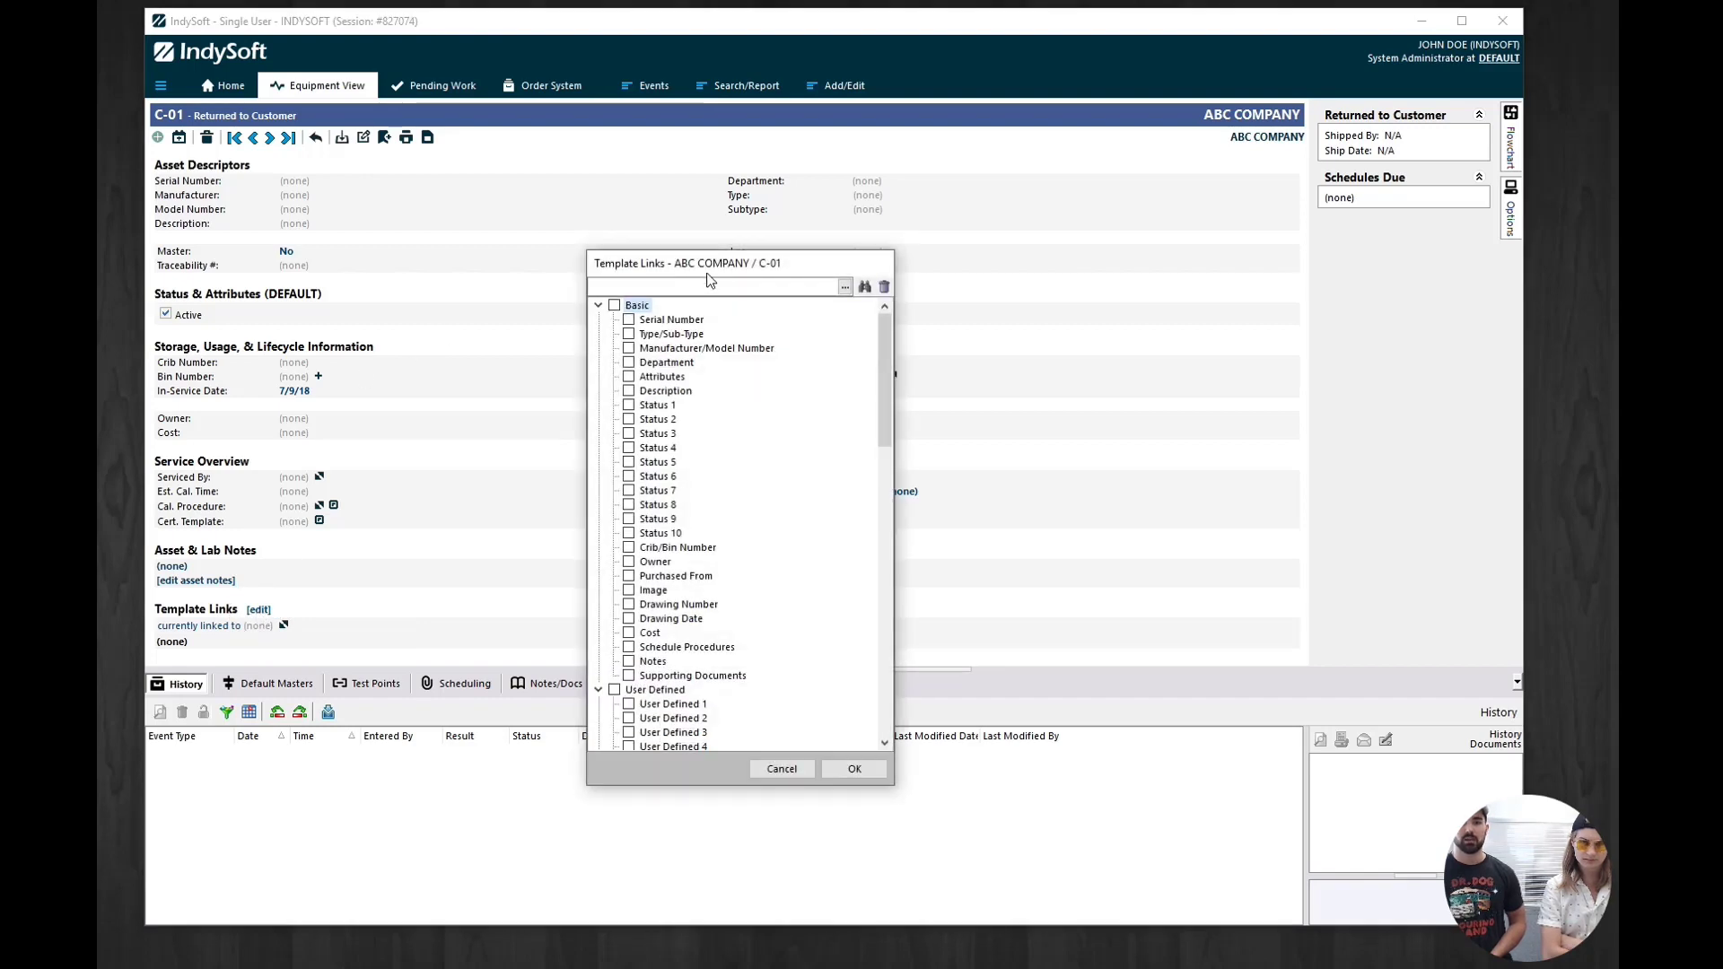
# Link C-01 to CALIPER 0-6 IN with default fields plus Manufacturer/Model Number, and save
pyautogui.click(844, 287)
pyautogui.click(845, 288)
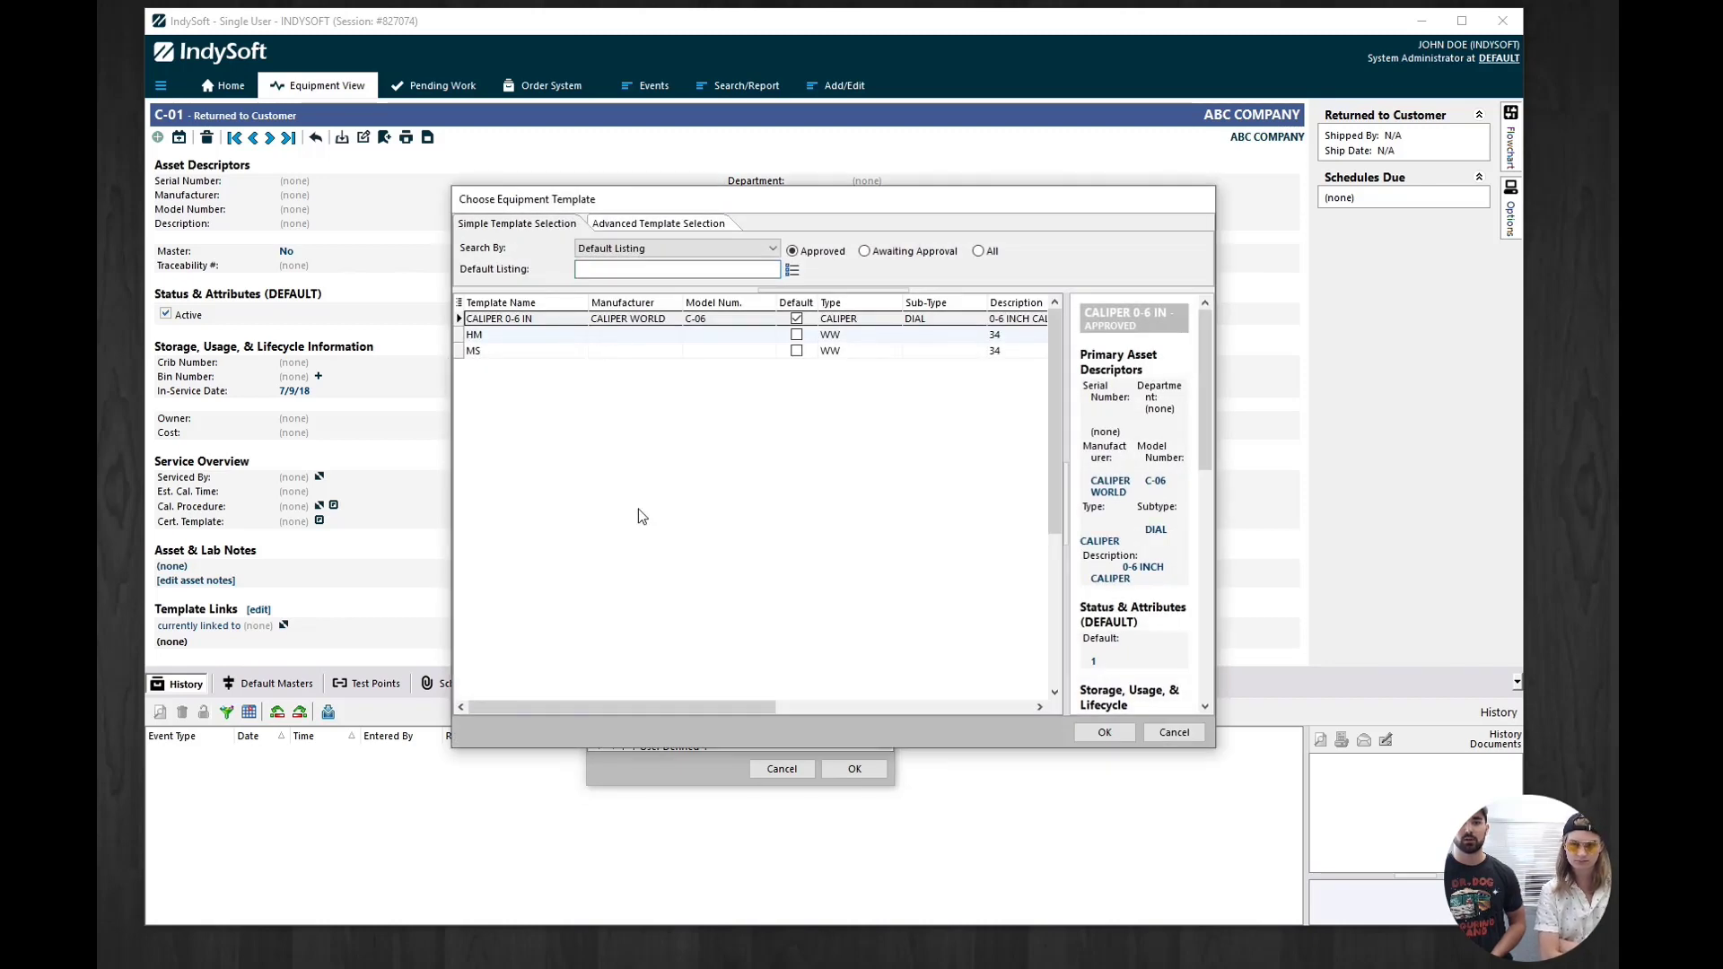
pyautogui.click(617, 322)
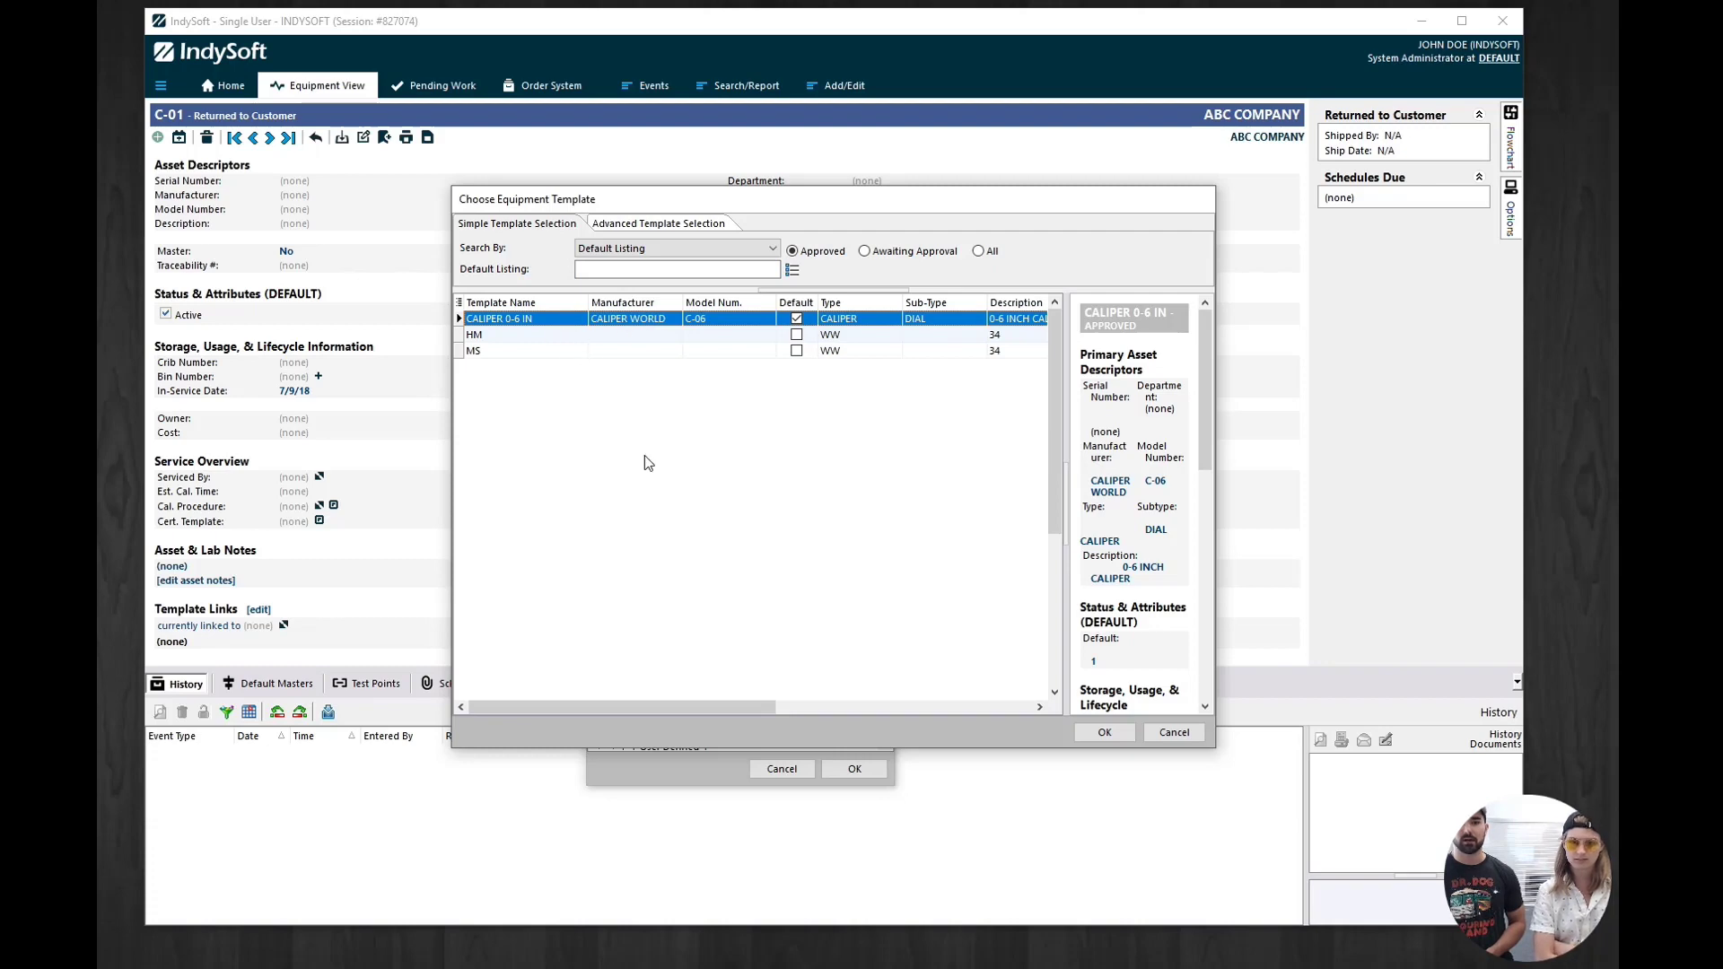
pyautogui.click(1105, 732)
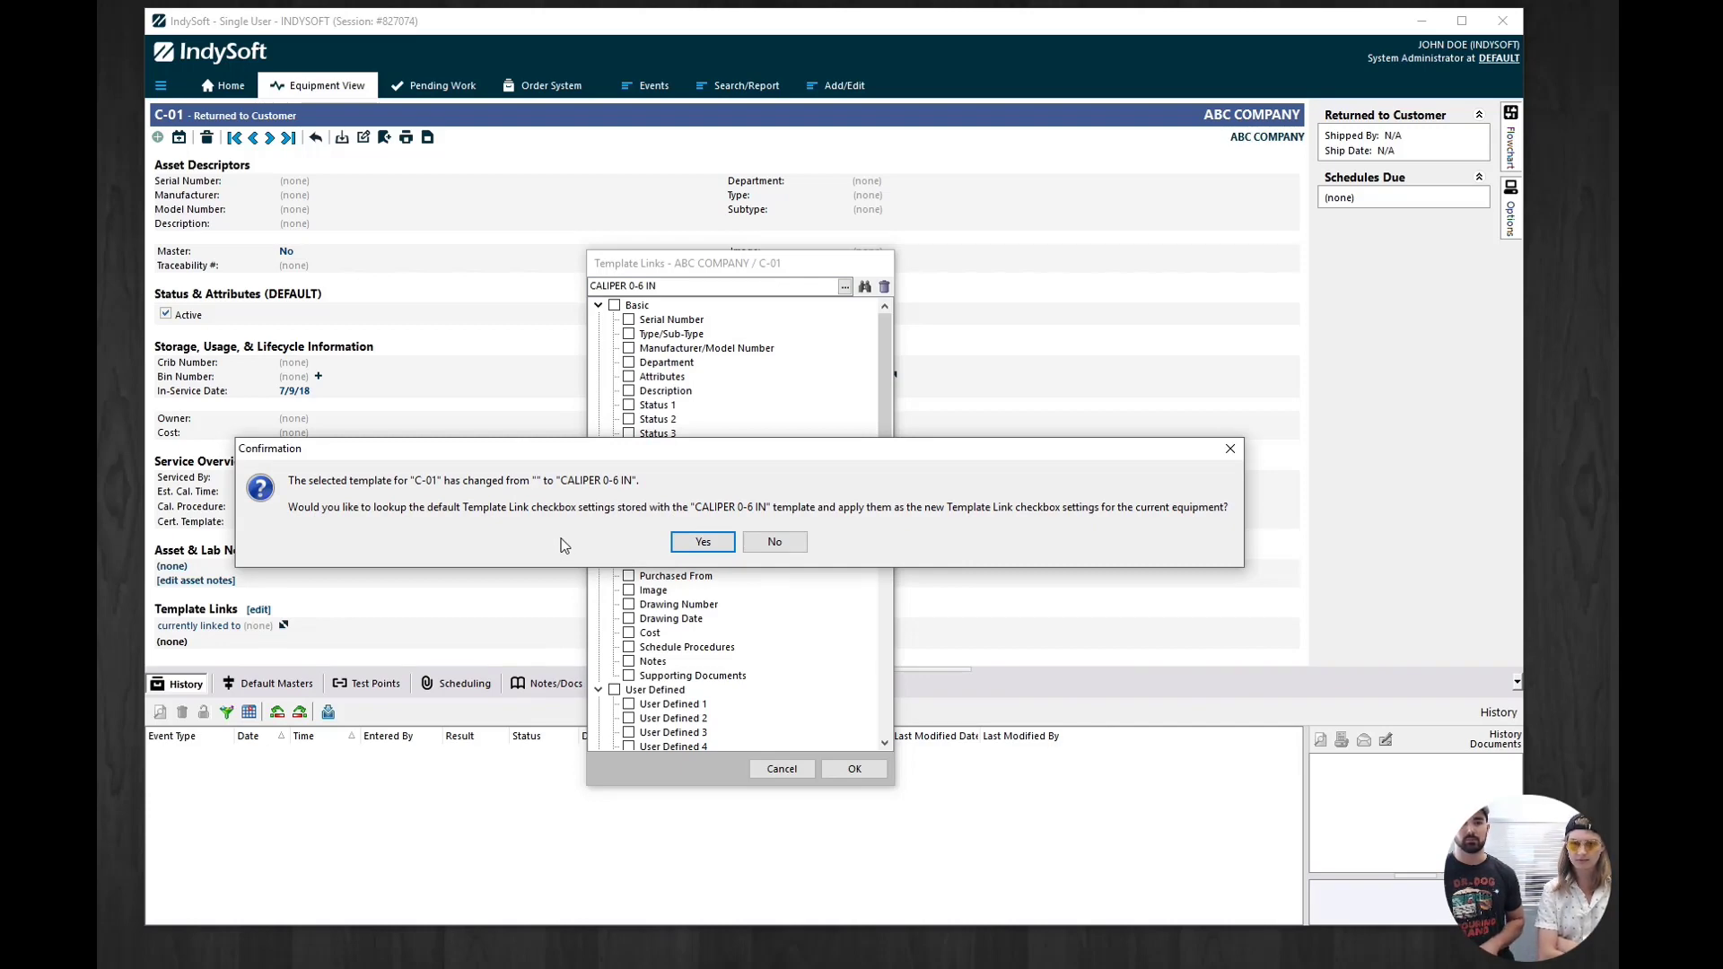
pyautogui.click(702, 542)
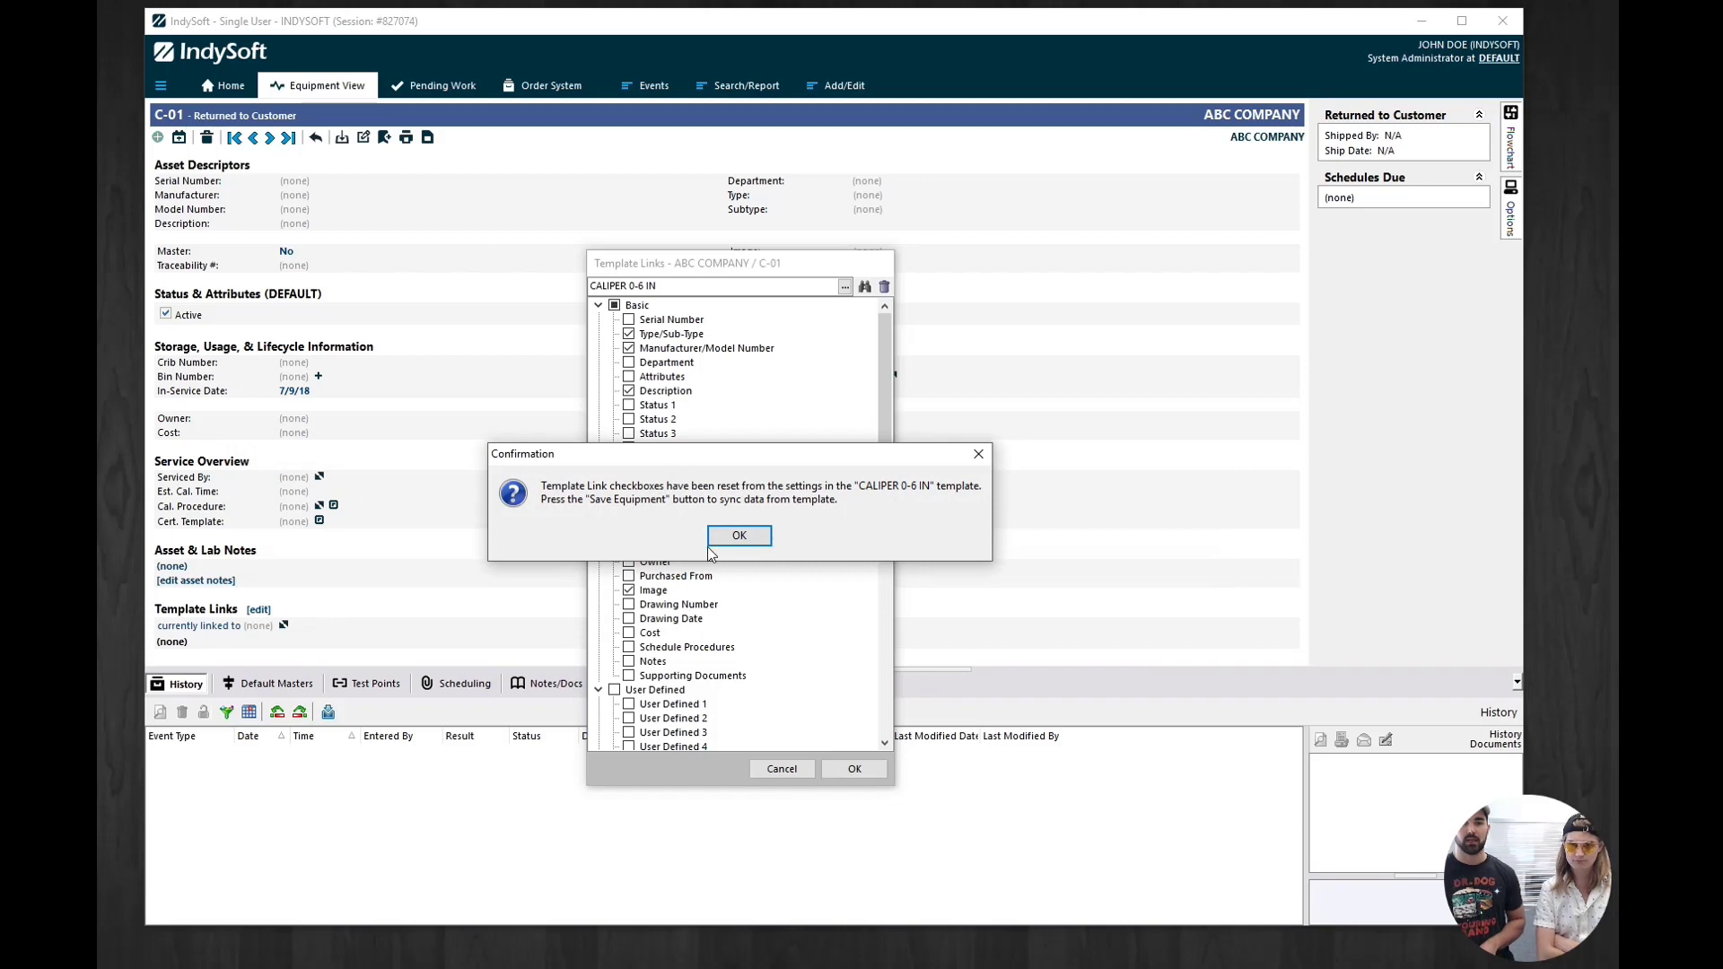
pyautogui.click(717, 539)
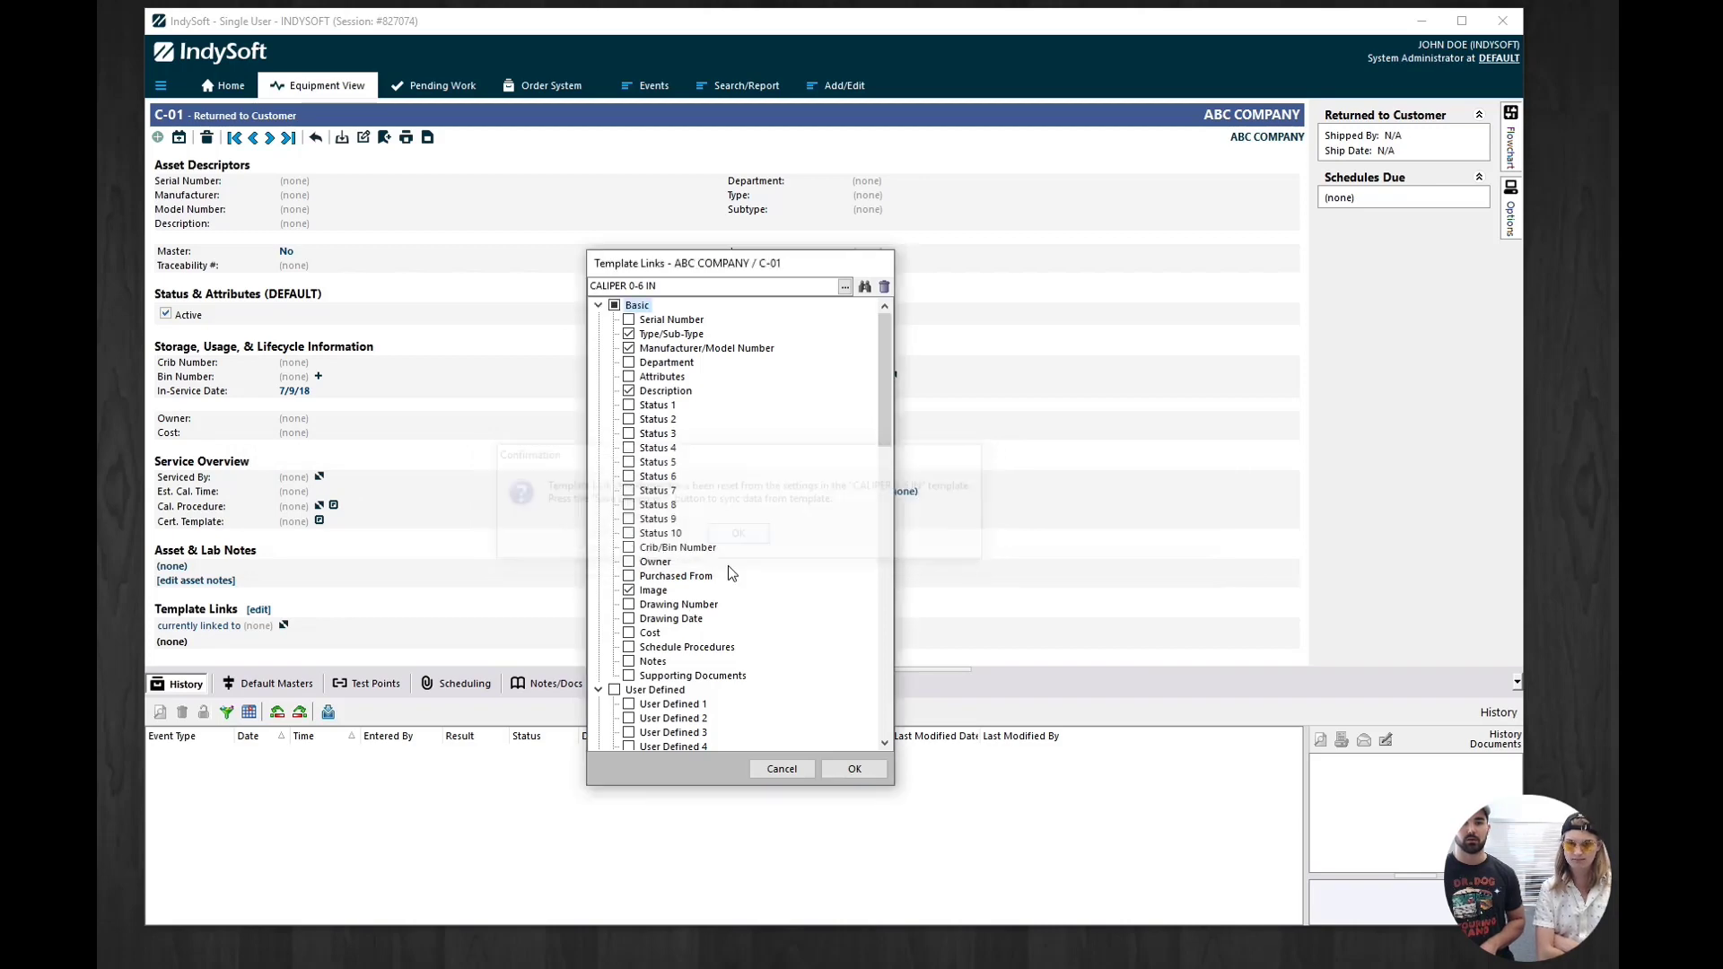
pyautogui.click(629, 348)
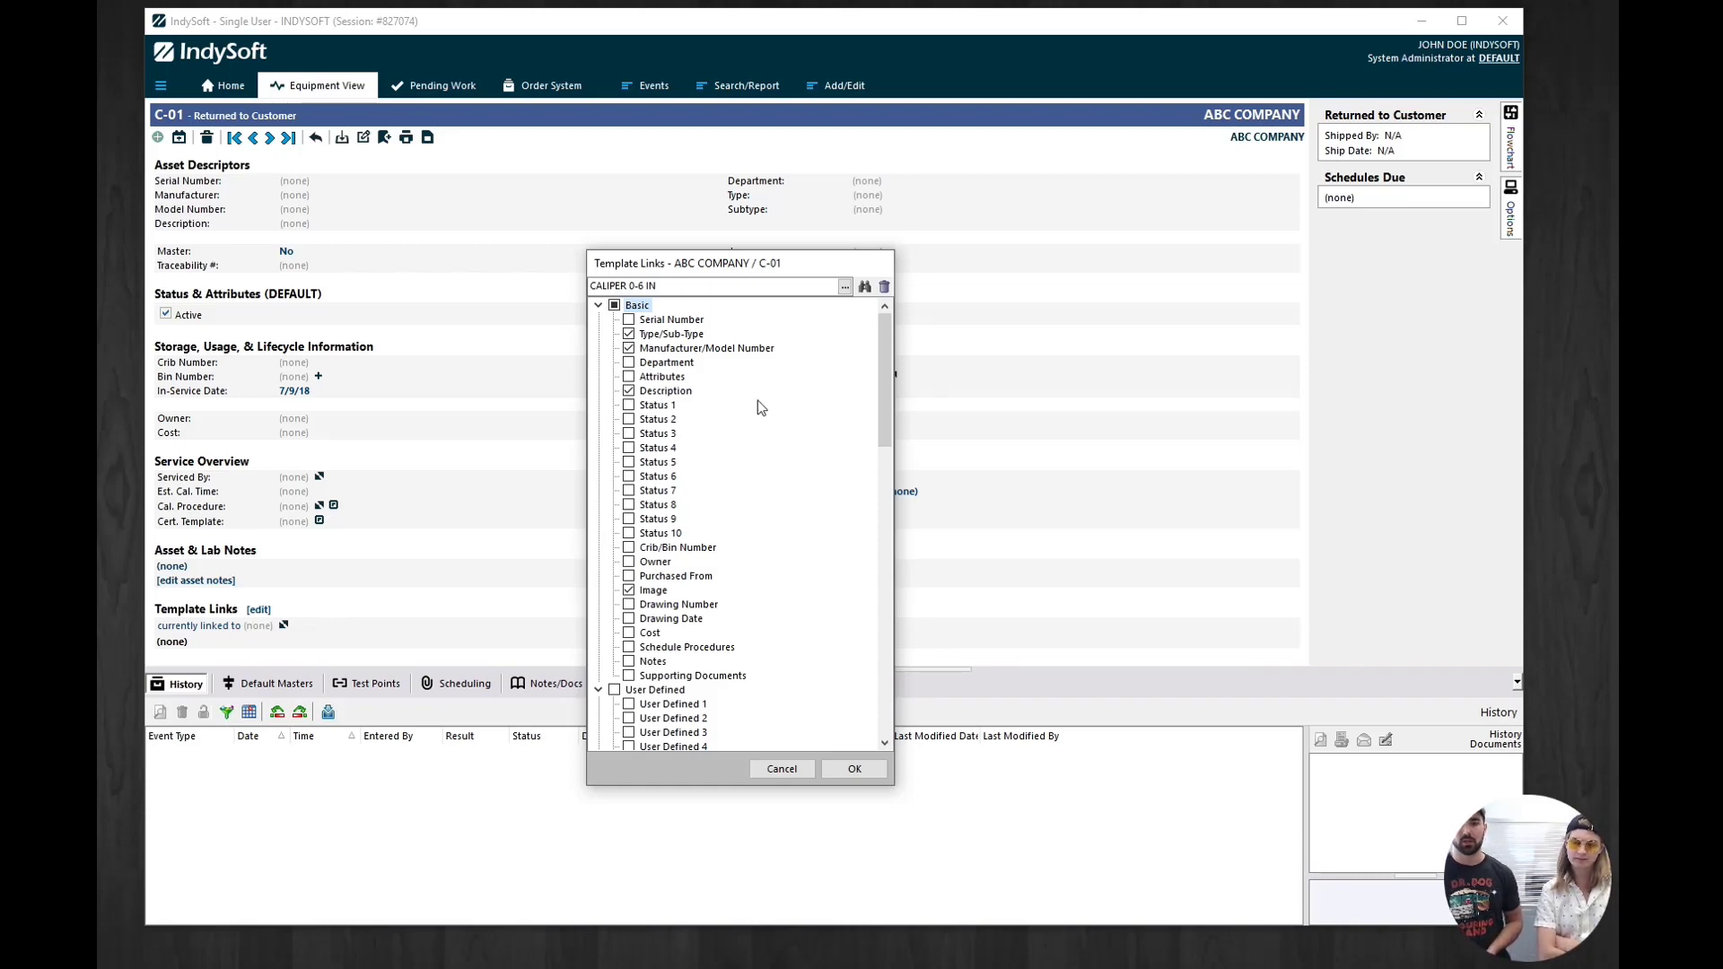
pyautogui.click(858, 769)
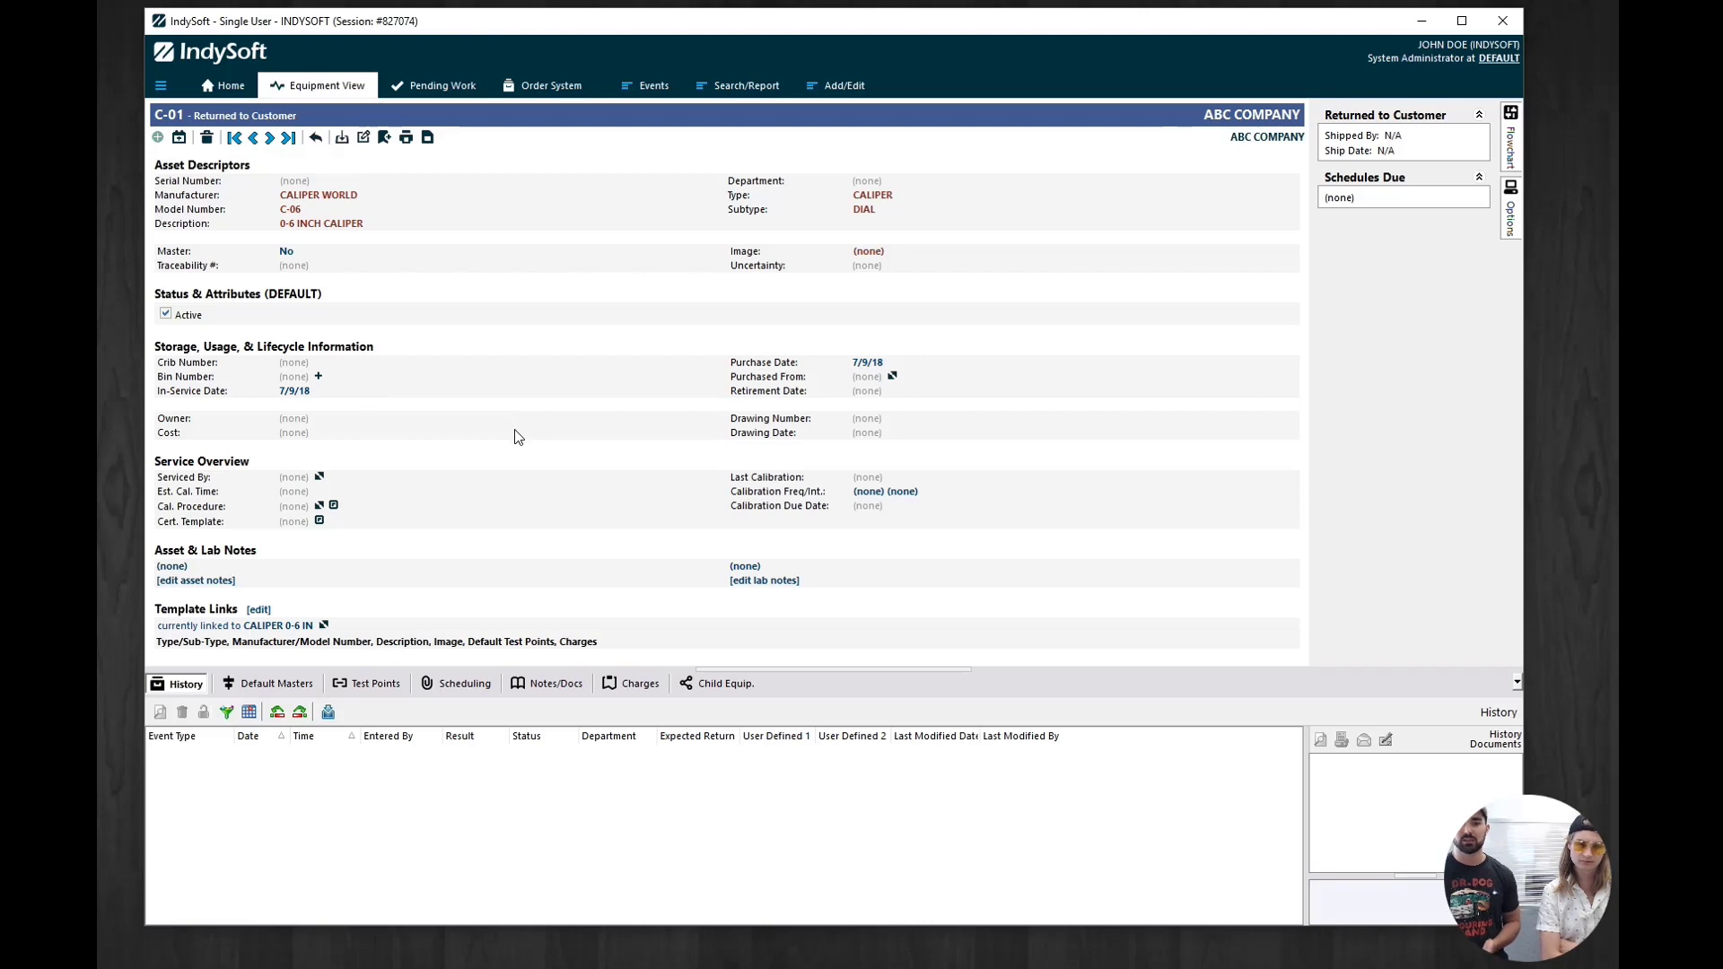
# Show C-01's seven template-linked test points, 0 to 6 in, each ±0.00025 tolerance
pyautogui.click(371, 684)
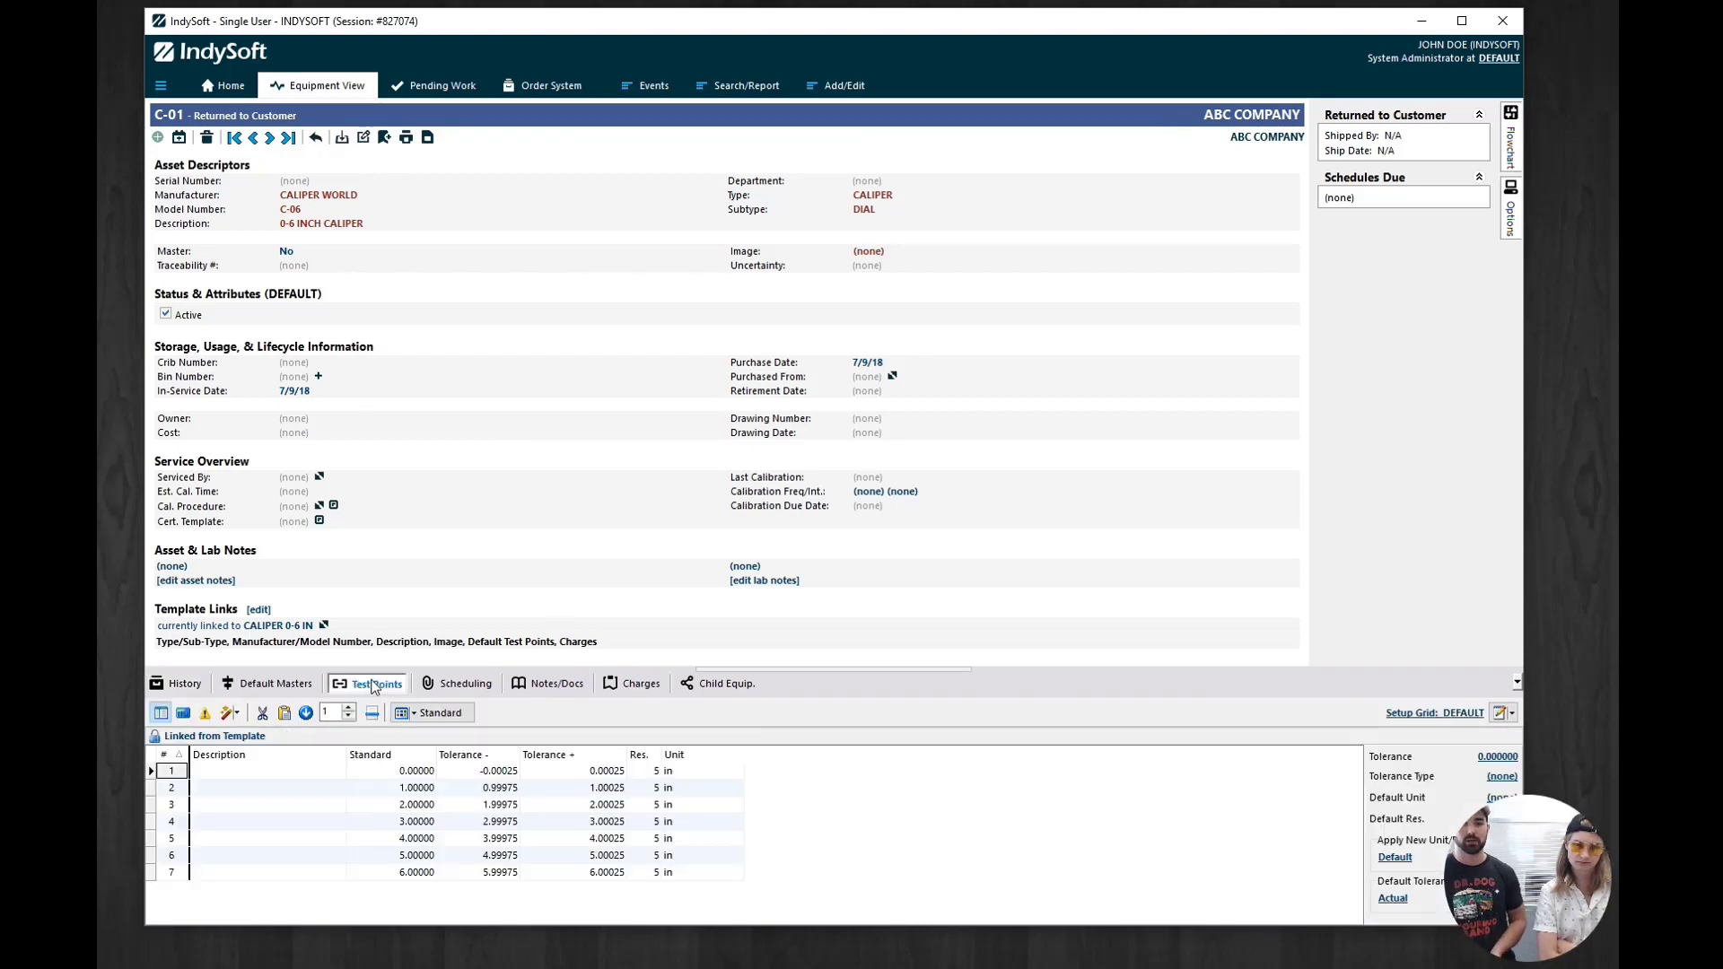